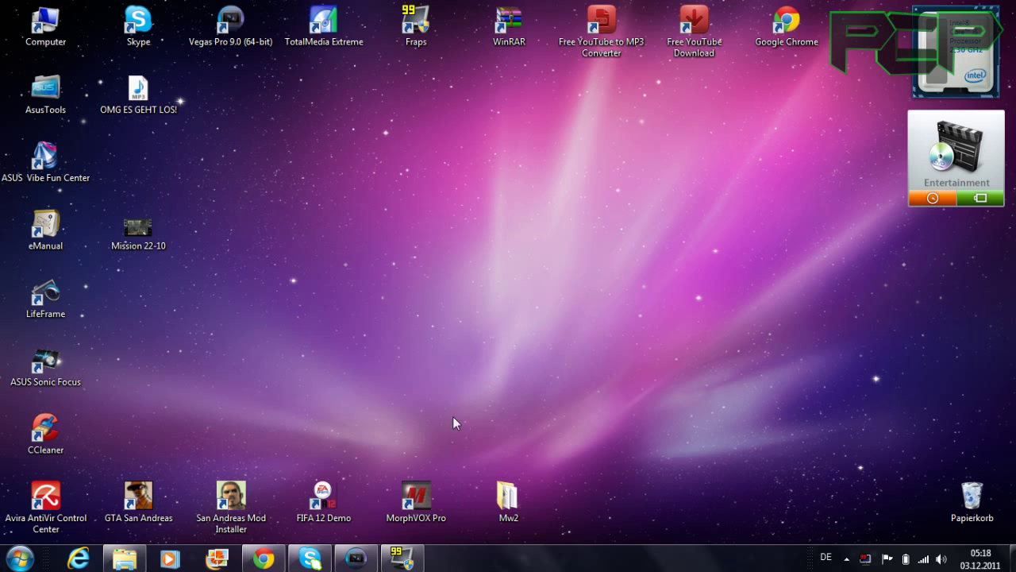
# Switch to Vegas Pro 9.0 and open the properties of the untitled project.
pyautogui.click(359, 560)
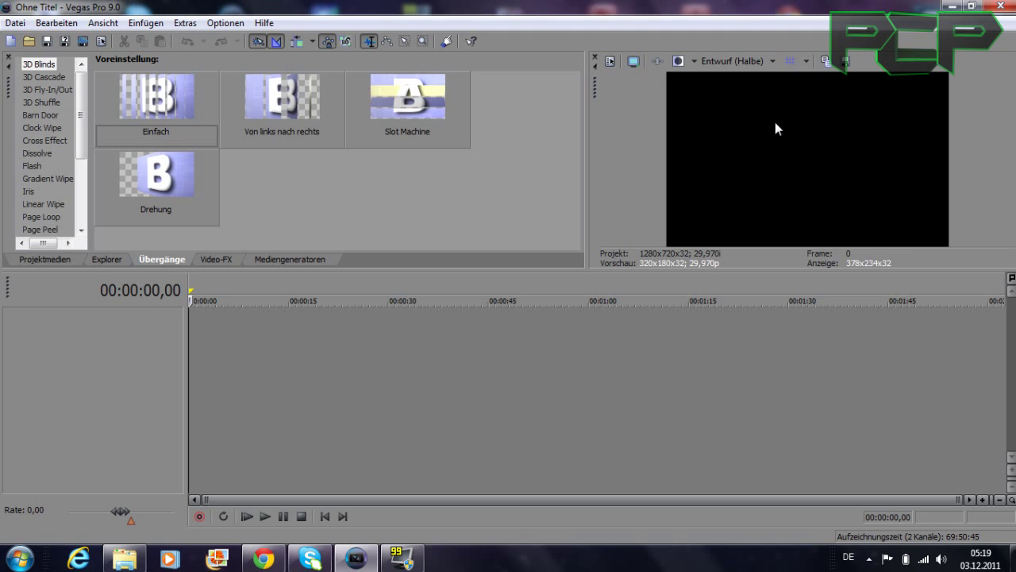
pyautogui.click(610, 61)
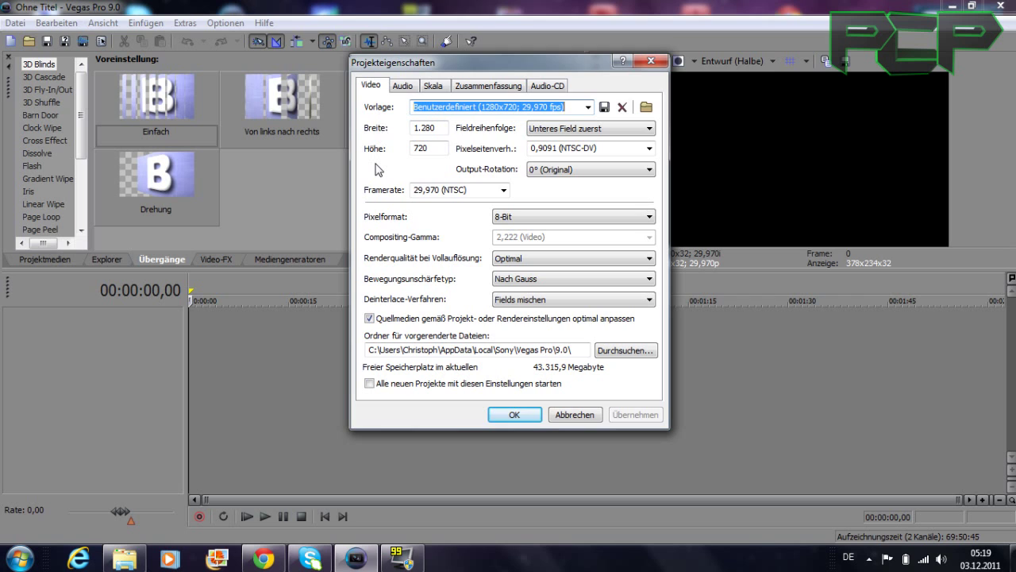
# Review the project's video settings for template, pixel aspect ratio, frame rate and pixel format, keeping the existing choices.
pyautogui.click(588, 107)
pyautogui.click(589, 108)
pyautogui.click(650, 149)
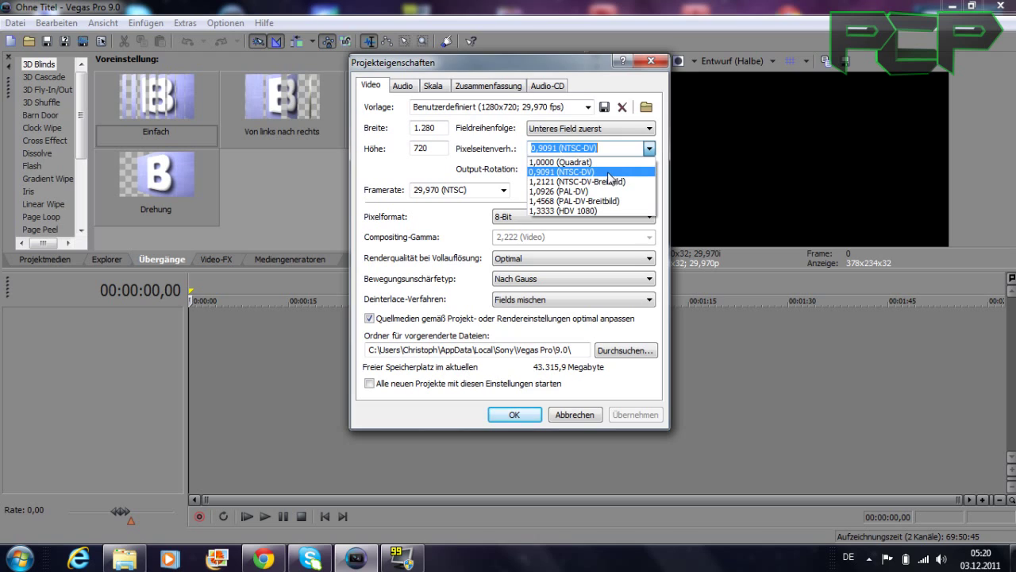
pyautogui.click(651, 150)
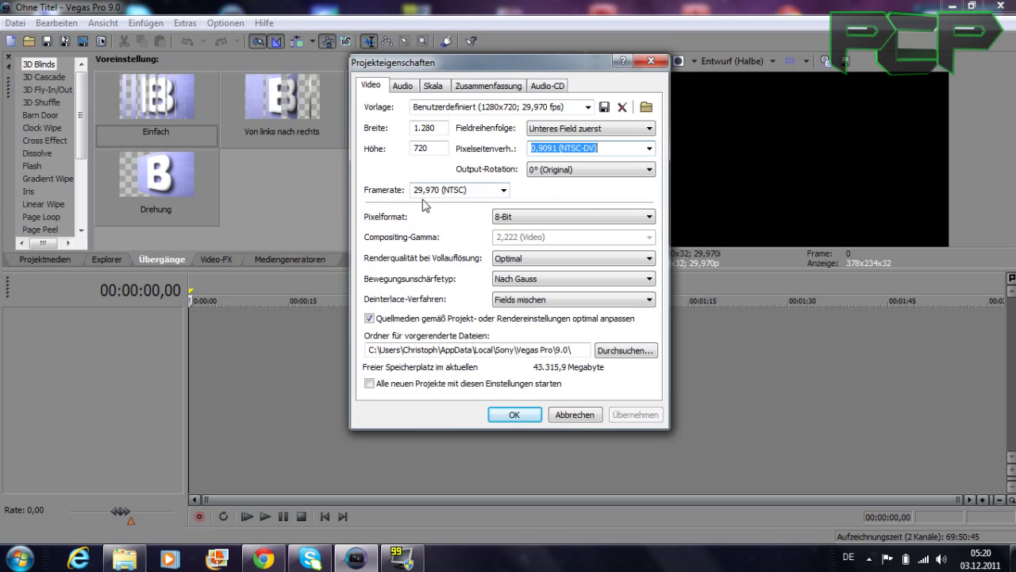
pyautogui.click(503, 190)
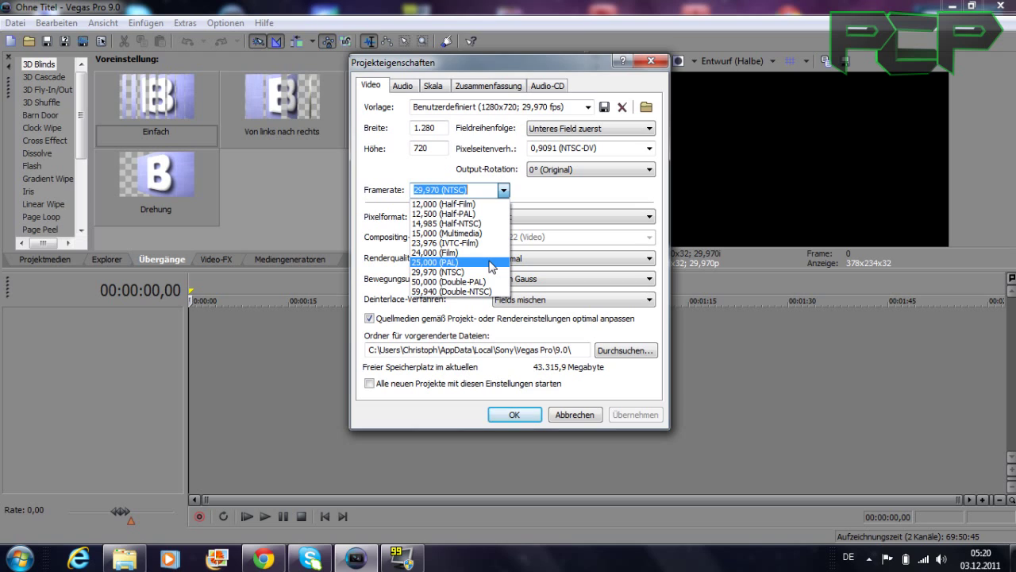
pyautogui.click(541, 199)
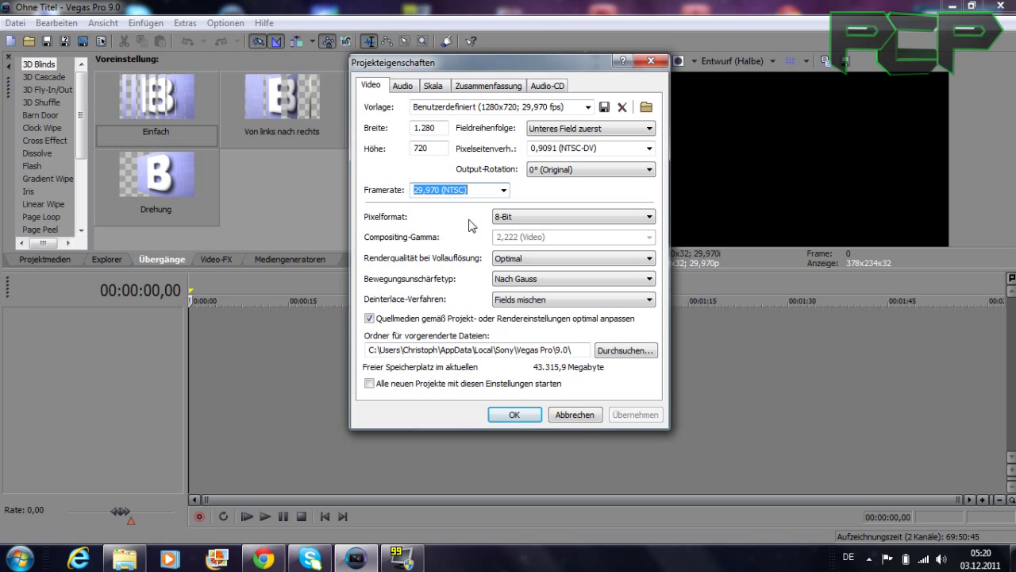
pyautogui.click(525, 219)
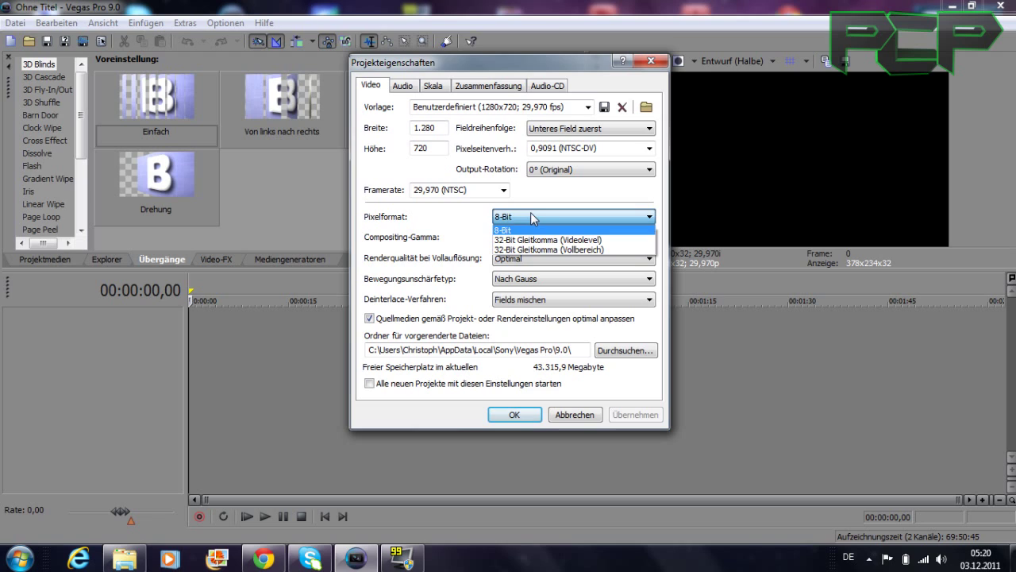
pyautogui.click(532, 212)
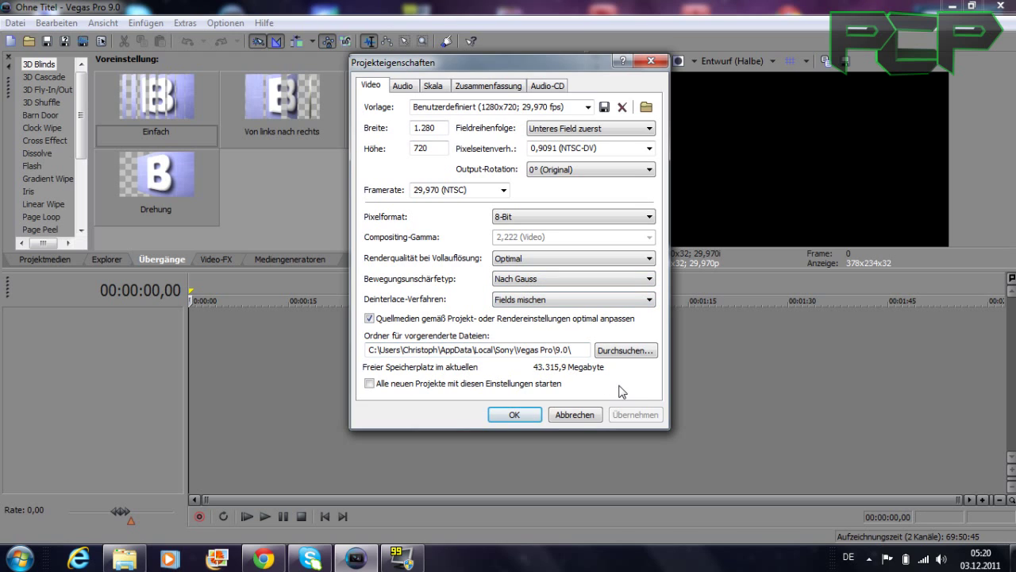
# Set all new projects to start with these video settings, then apply and confirm the project properties.
pyautogui.click(370, 384)
pyautogui.click(633, 414)
pyautogui.click(515, 414)
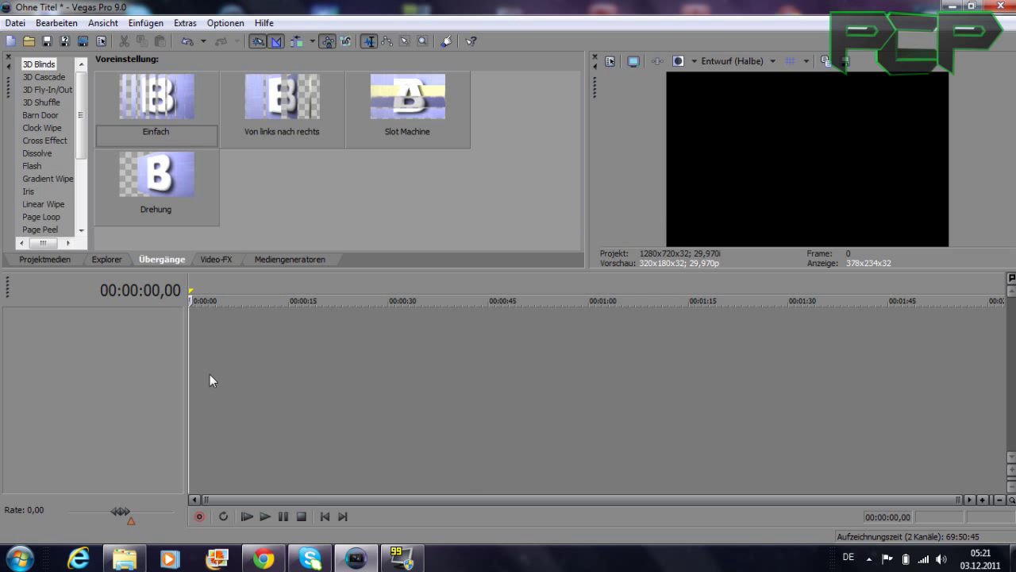
# Switch to Windows Explorer and browse to the Intro folder under Videos > Sonstiges.
pyautogui.click(124, 566)
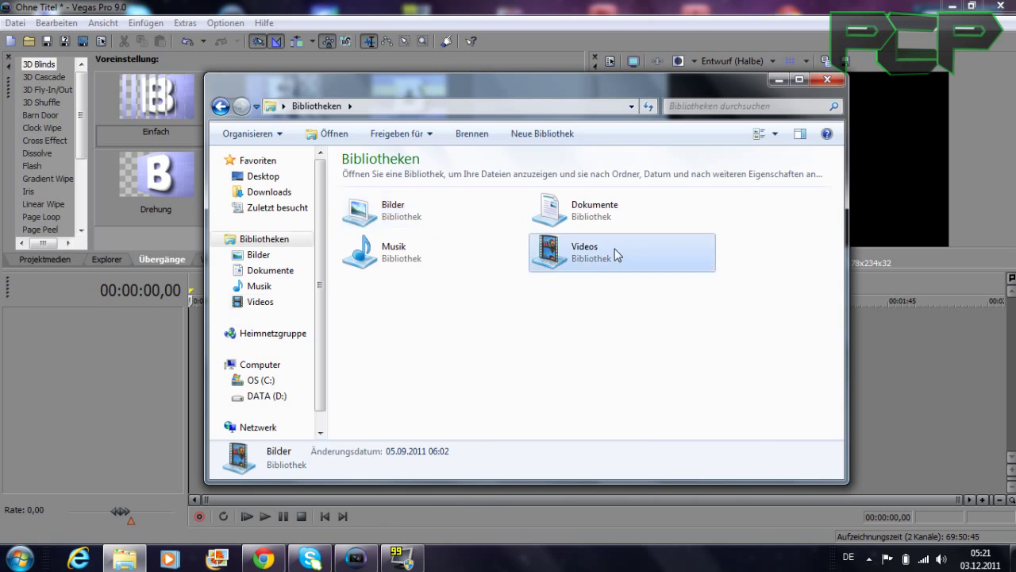
pyautogui.doubleClick(615, 248)
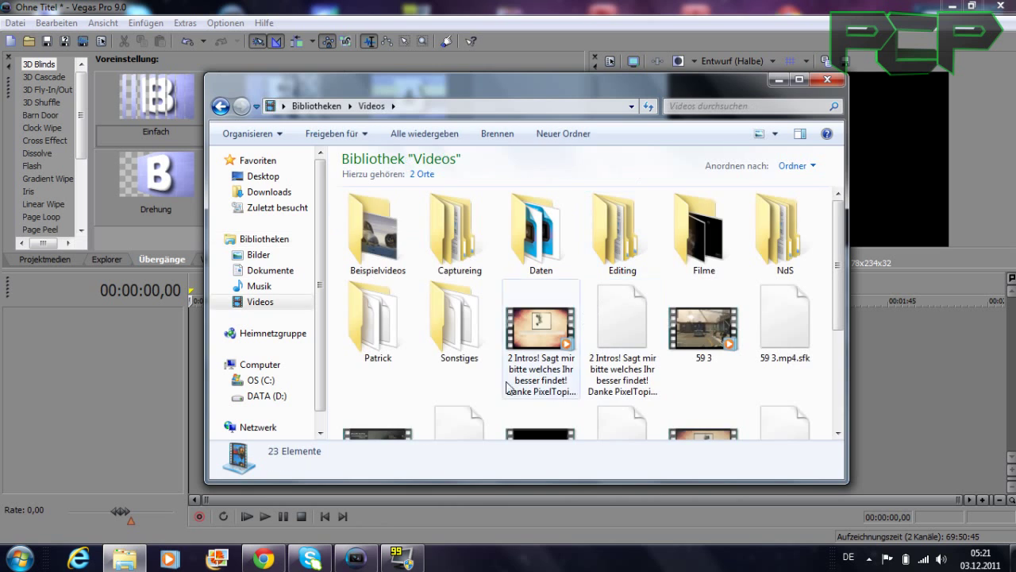
pyautogui.doubleClick(470, 359)
pyautogui.doubleClick(387, 243)
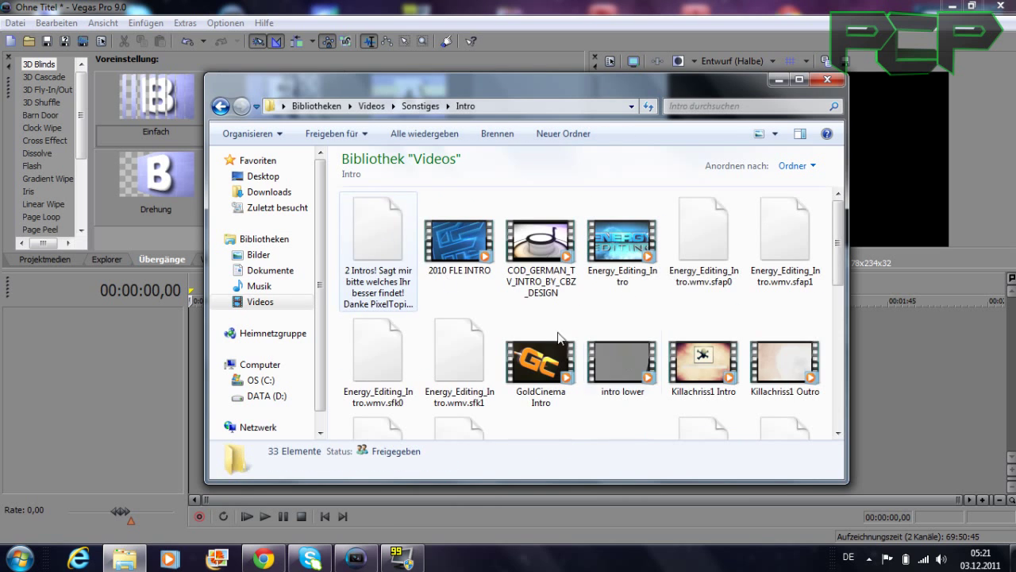
pyautogui.scroll(-5, 559, 338)
# Place the Official PCP Intro video at the start of the empty Vegas Pro timeline and minimize the Explorer window.
pyautogui.moveTo(582, 93); pyautogui.dragTo(748, 110)
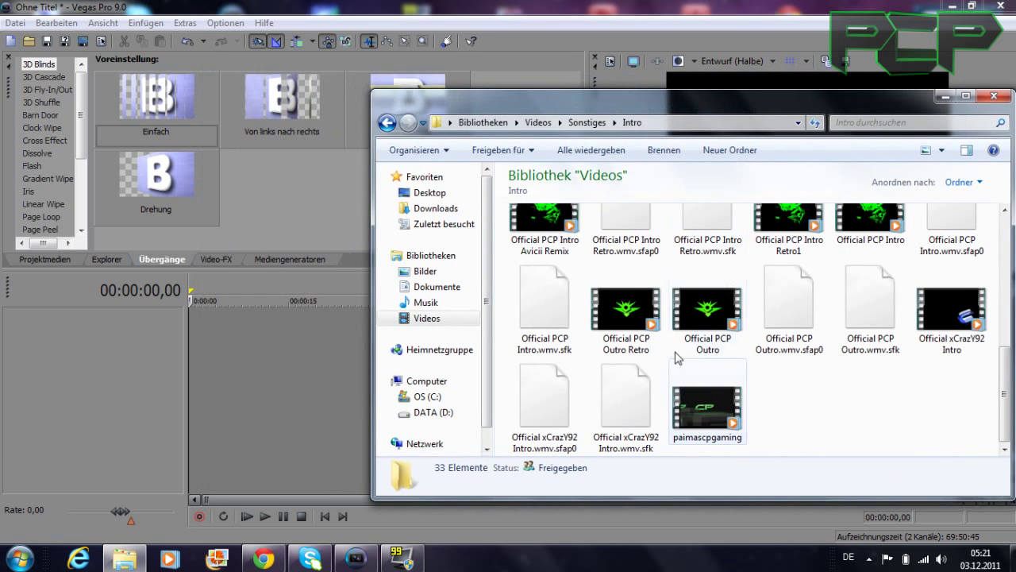
pyautogui.click(880, 239)
pyautogui.moveTo(882, 251); pyautogui.dragTo(303, 349)
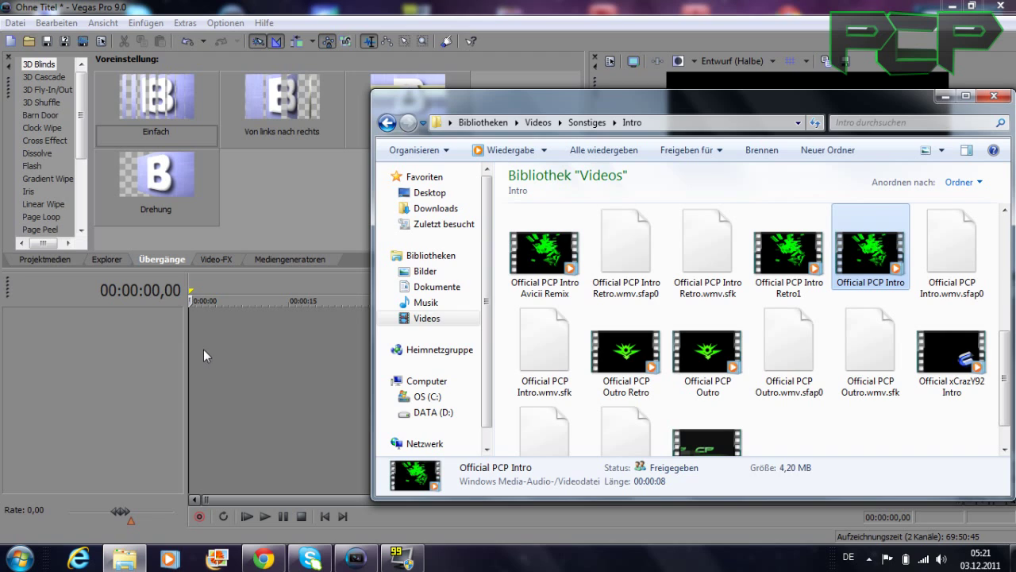
pyautogui.moveTo(201, 348); pyautogui.dragTo(198, 349)
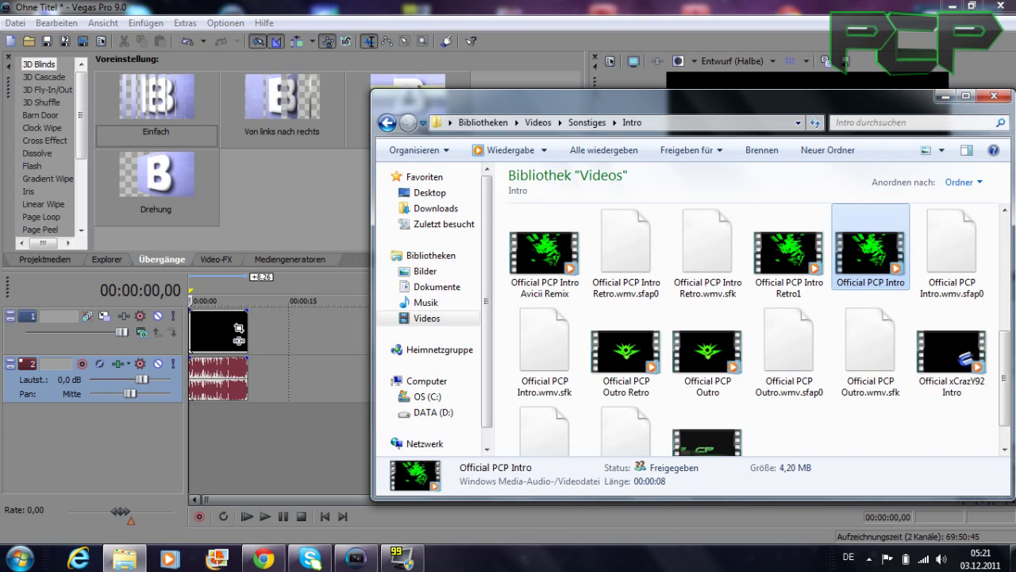
pyautogui.moveTo(909, 111); pyautogui.dragTo(834, 110)
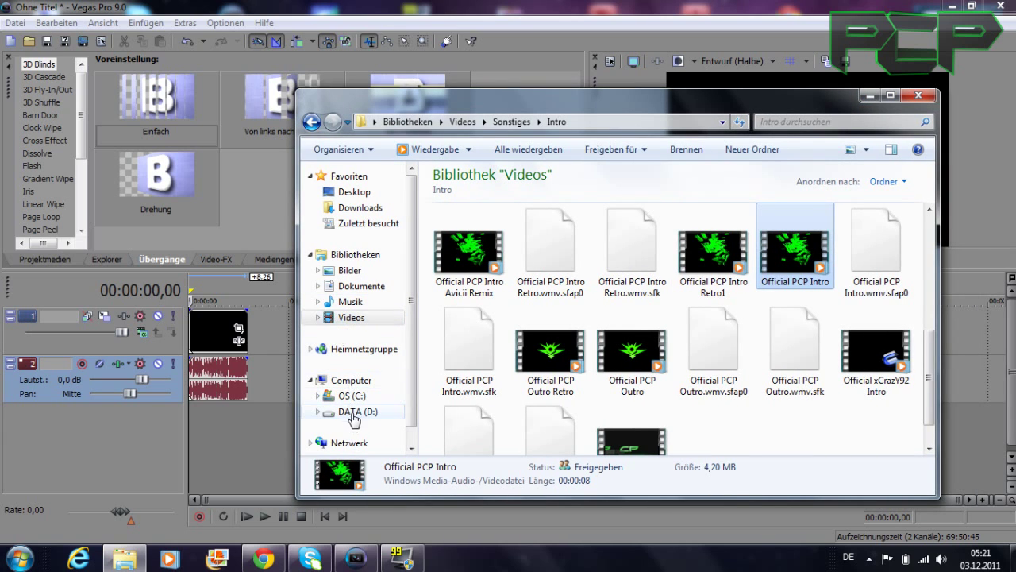
pyautogui.click(870, 95)
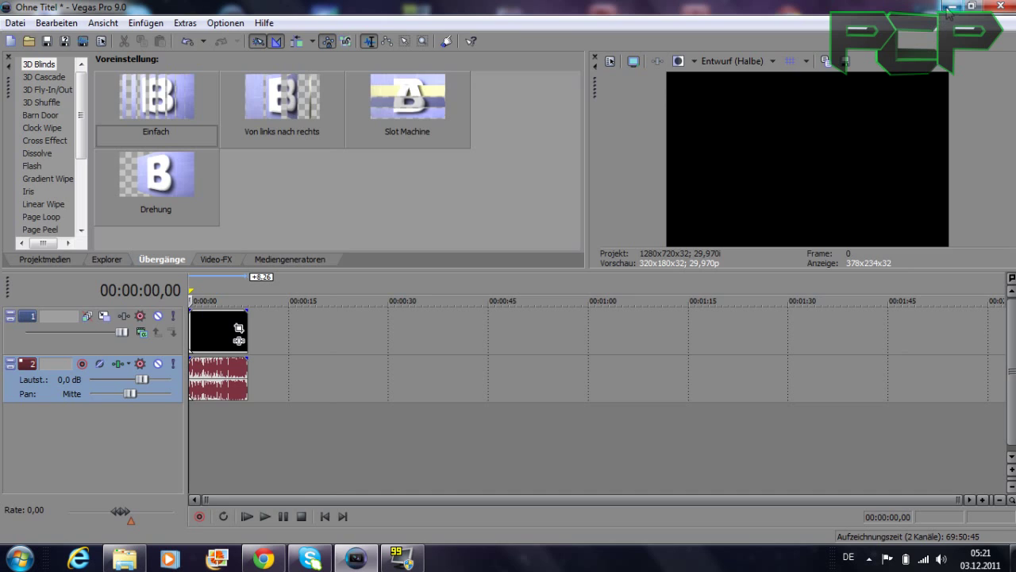
# Add the Mission 22-10 video from the desktop to the Vegas Pro timeline directly after the intro clip.
pyautogui.click(950, 6)
pyautogui.moveTo(151, 246); pyautogui.dragTo(430, 249)
pyautogui.moveTo(335, 161); pyautogui.dragTo(523, 292)
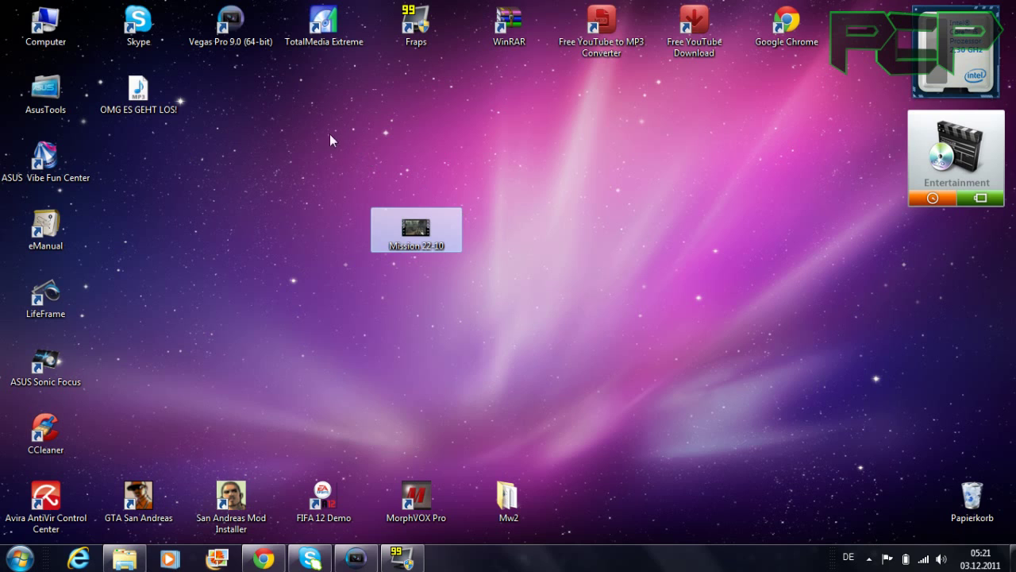
pyautogui.click(333, 176)
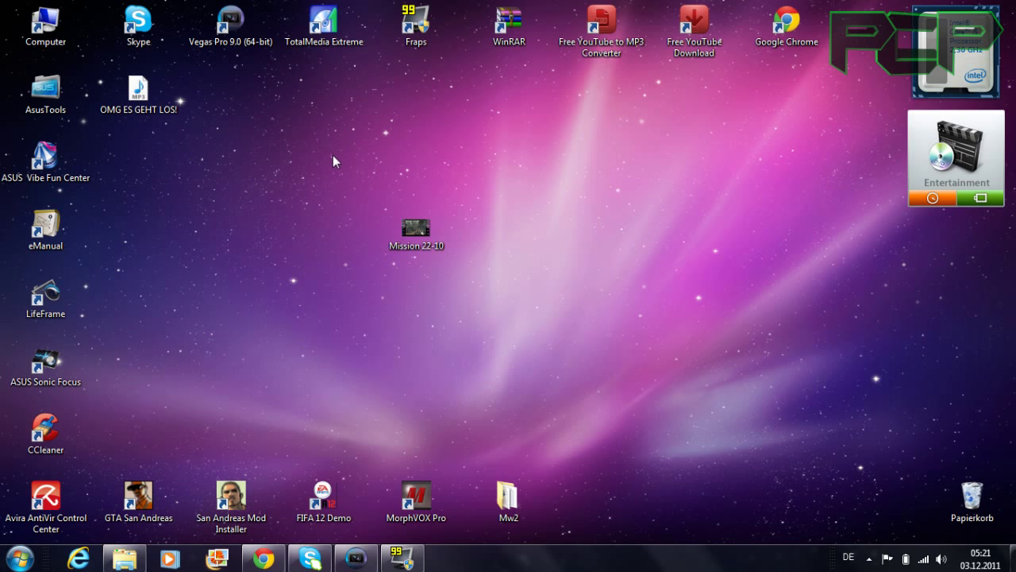
pyautogui.click(416, 231)
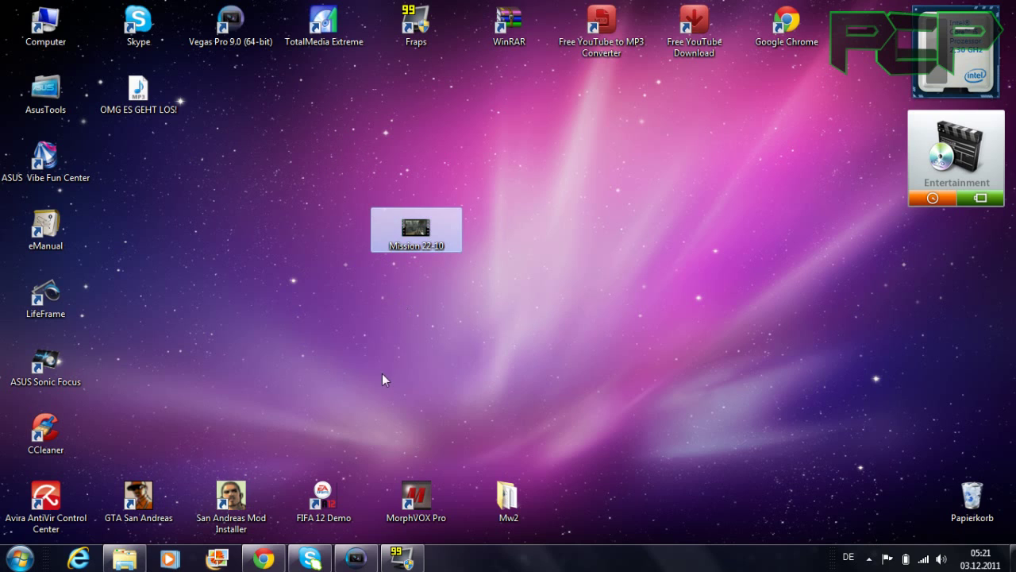
pyautogui.moveTo(320, 128); pyautogui.dragTo(466, 251)
pyautogui.moveTo(416, 230); pyautogui.dragTo(324, 394)
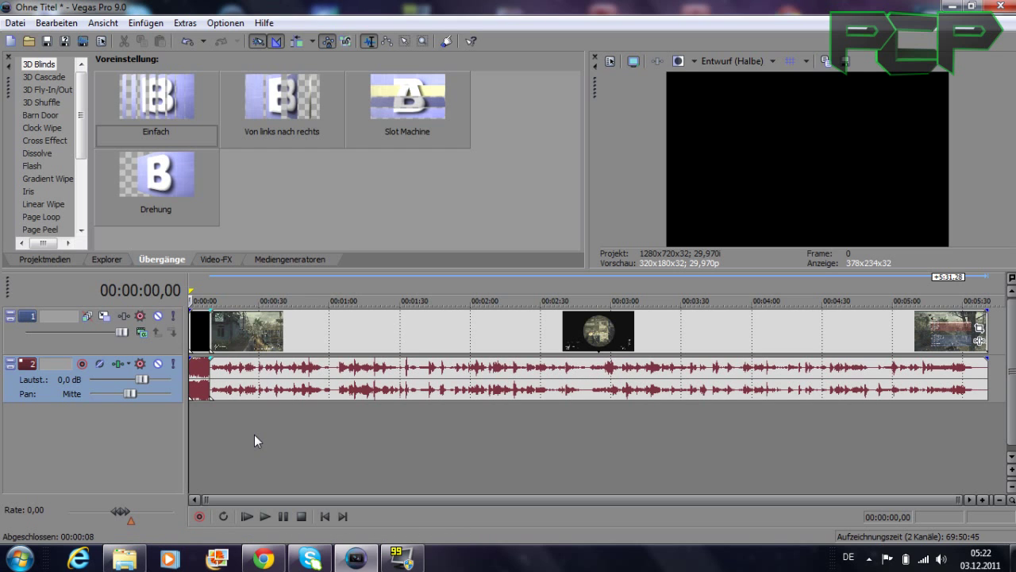
# Split the Mission 22-10 clip at 00:00:10,10, just before its audio sets in.
pyautogui.scroll(4, 336, 492)
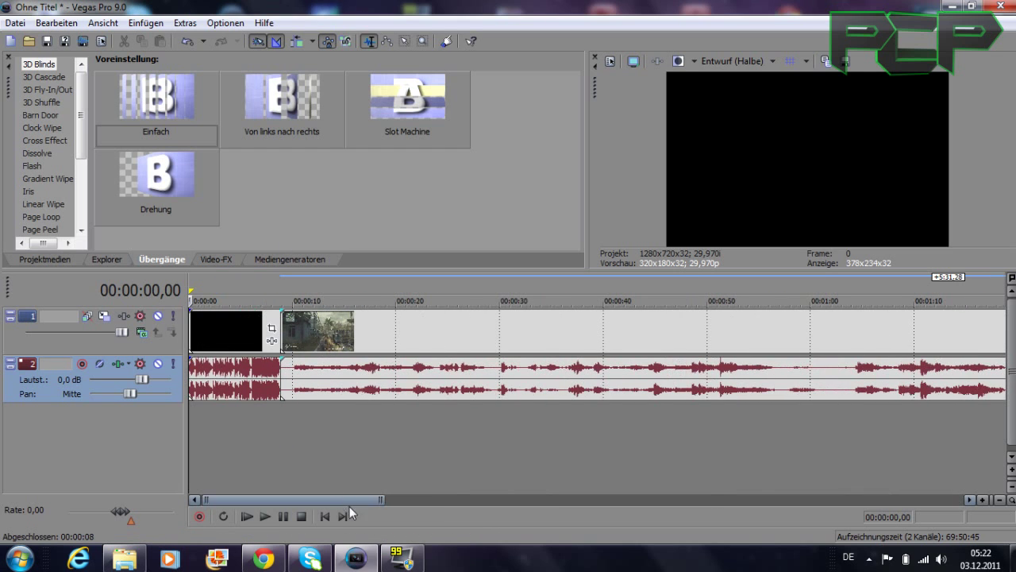
pyautogui.click(283, 378)
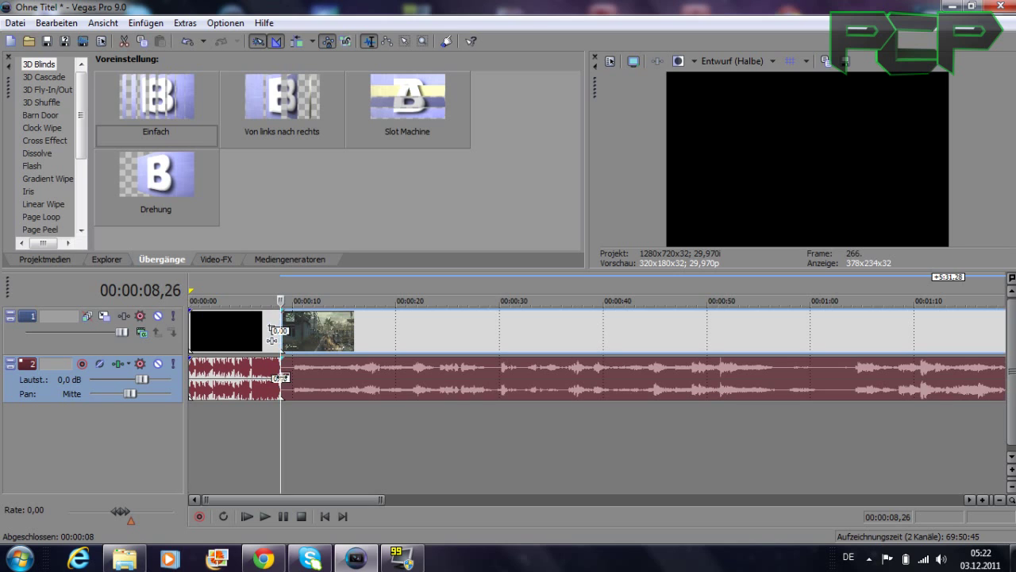
pyautogui.press('Right')
pyautogui.press('Right')
pyautogui.press('Right')
pyautogui.press('Right')
pyautogui.press('Right')
pyautogui.press('Right')
pyautogui.press('Right')
pyautogui.press('Right')
pyautogui.press('Right')
pyautogui.press('Right')
pyautogui.press('Right')
pyautogui.press('Right')
pyautogui.press('Right')
pyautogui.press('Right')
pyautogui.press('Right')
pyautogui.press('Right')
pyautogui.press('Right')
pyautogui.press('Right')
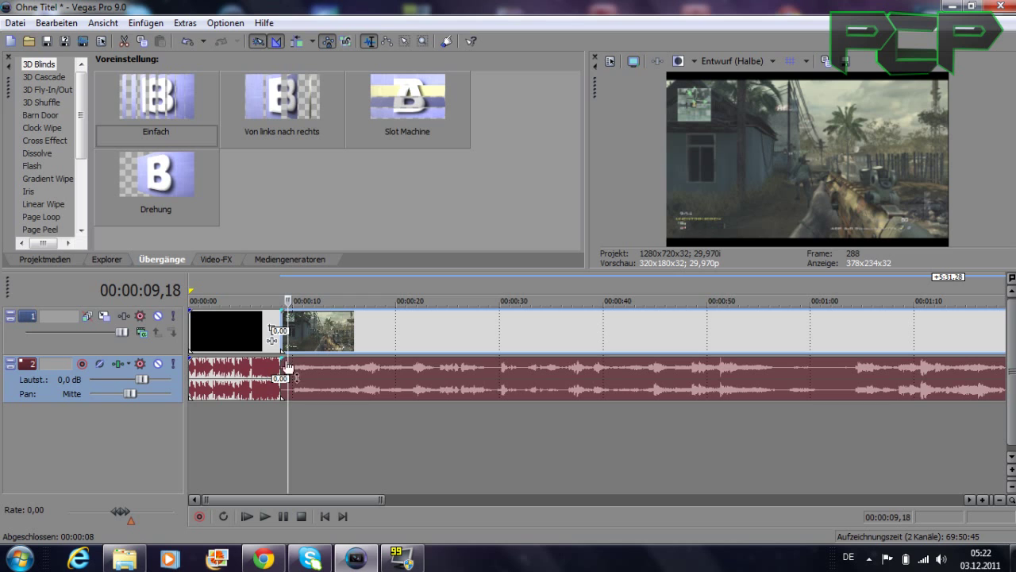
pyautogui.click(287, 352)
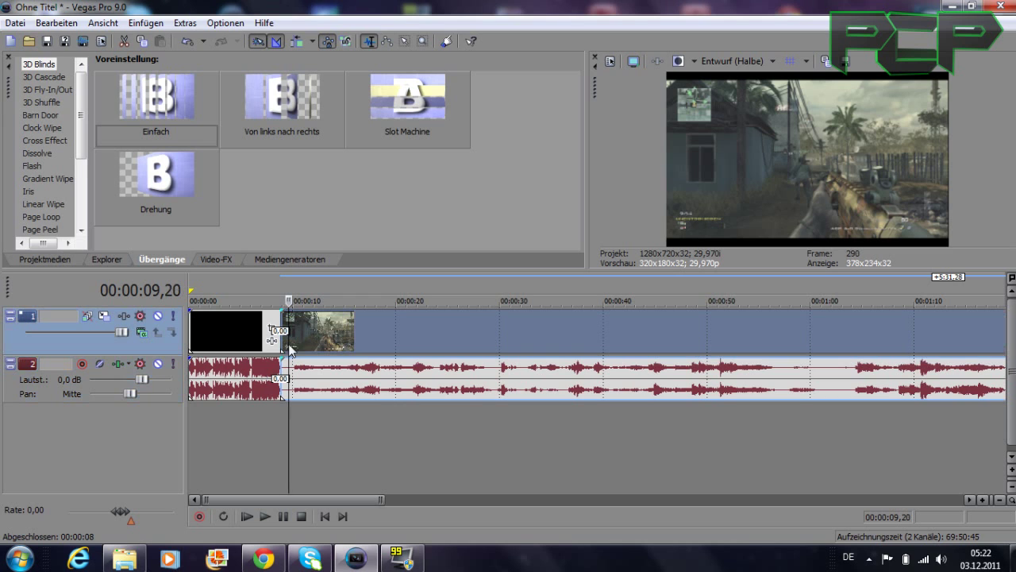
pyautogui.press('Right')
pyautogui.press('Right')
pyautogui.press('Right')
pyautogui.press('Right')
pyautogui.press('Right')
pyautogui.press('Right')
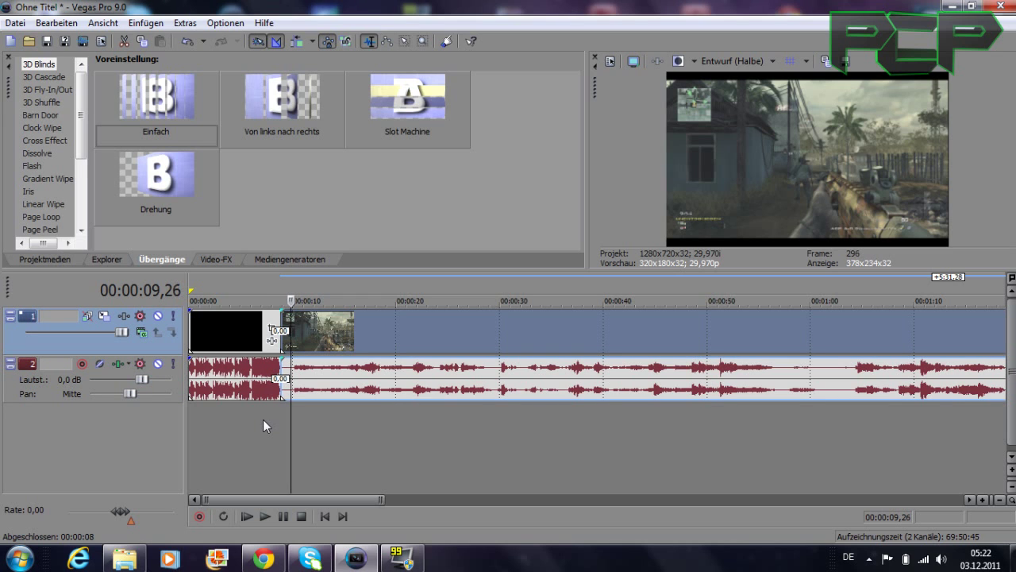
pyautogui.press('Up')
pyautogui.press('Up')
pyautogui.press('Up')
pyautogui.press('Right')
pyautogui.press('Right')
pyautogui.press('Right')
pyautogui.press('Right')
pyautogui.press('Right')
pyautogui.press('Right')
pyautogui.press('Right')
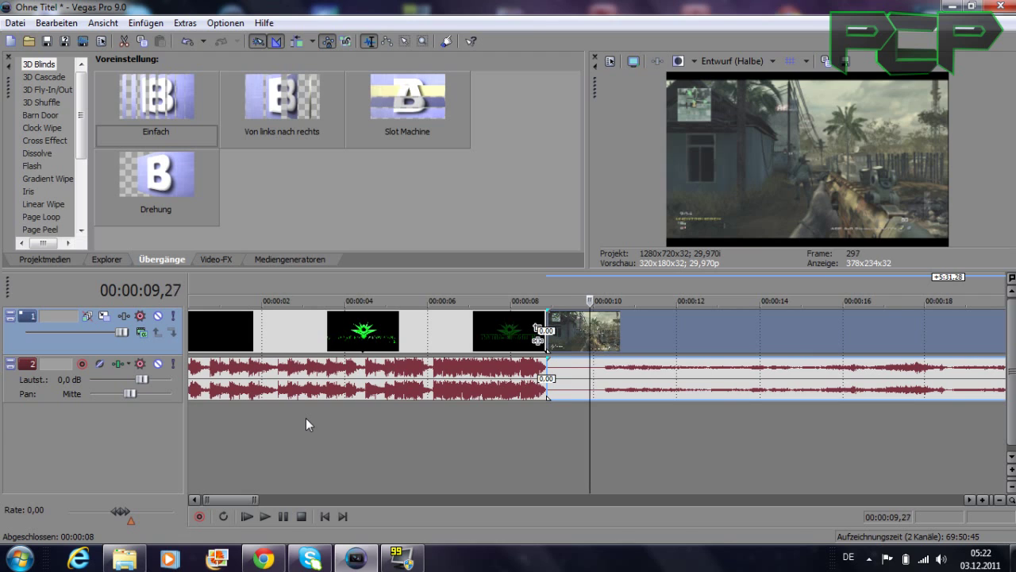
pyautogui.press('Right')
pyautogui.press('Right')
pyautogui.press('Right')
pyautogui.press('Right')
pyautogui.press('Right')
pyautogui.press('Right')
pyautogui.press('Right')
pyautogui.press('Right')
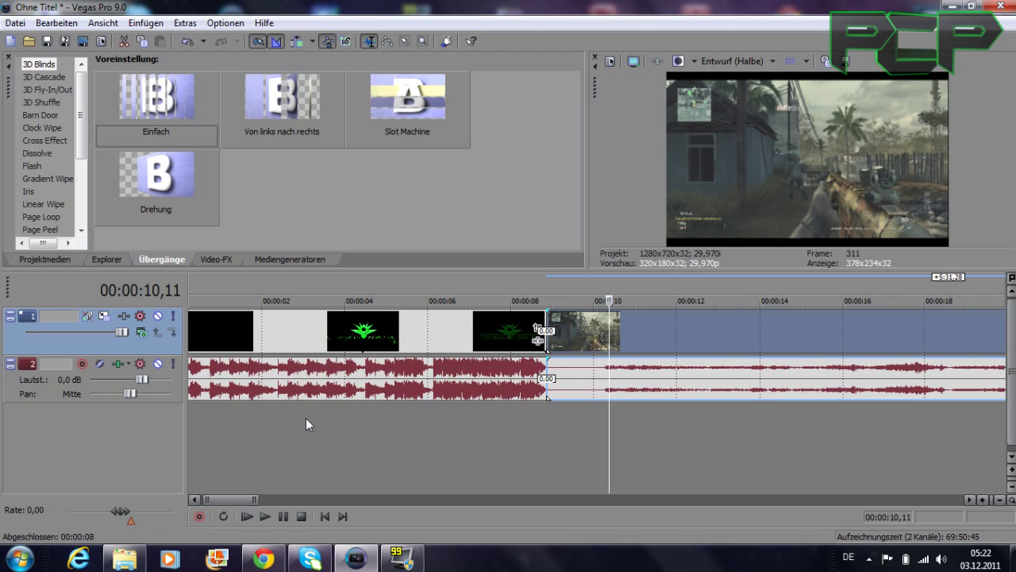
pyautogui.press('Left')
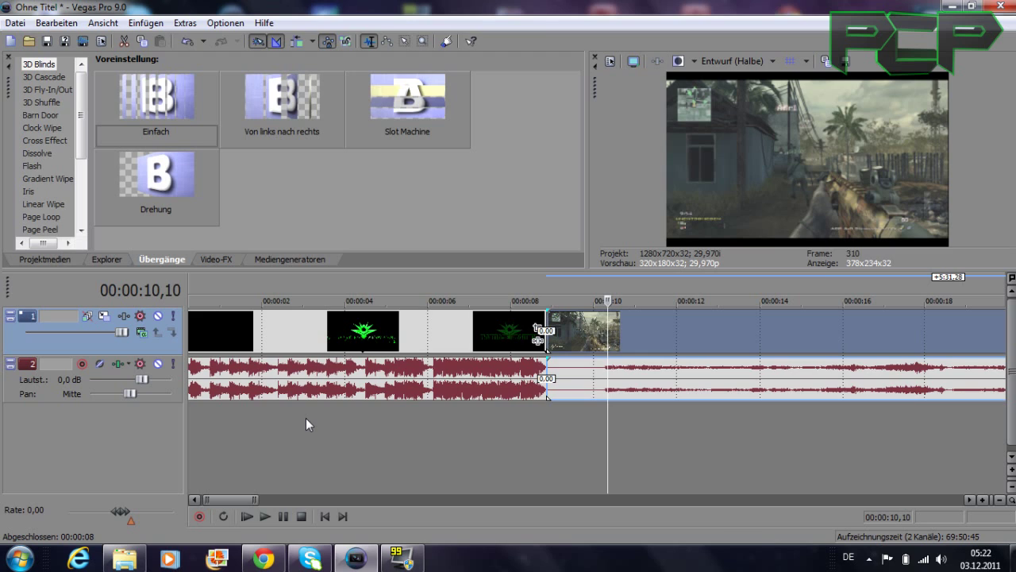
pyautogui.press('s')
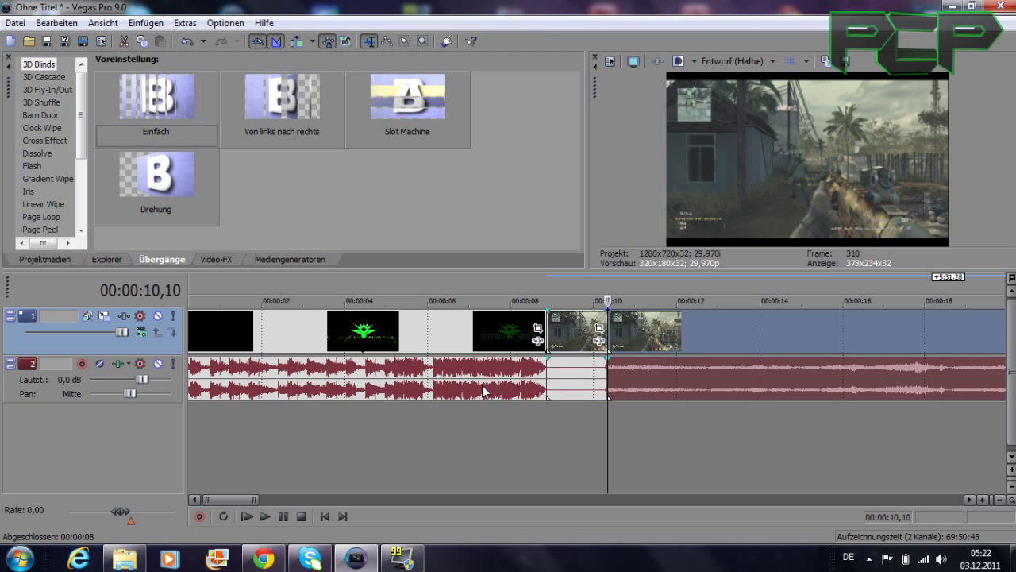
# Delete the short gameplay piece before the split and move the remaining clip up against the end of the intro.
pyautogui.click(573, 336)
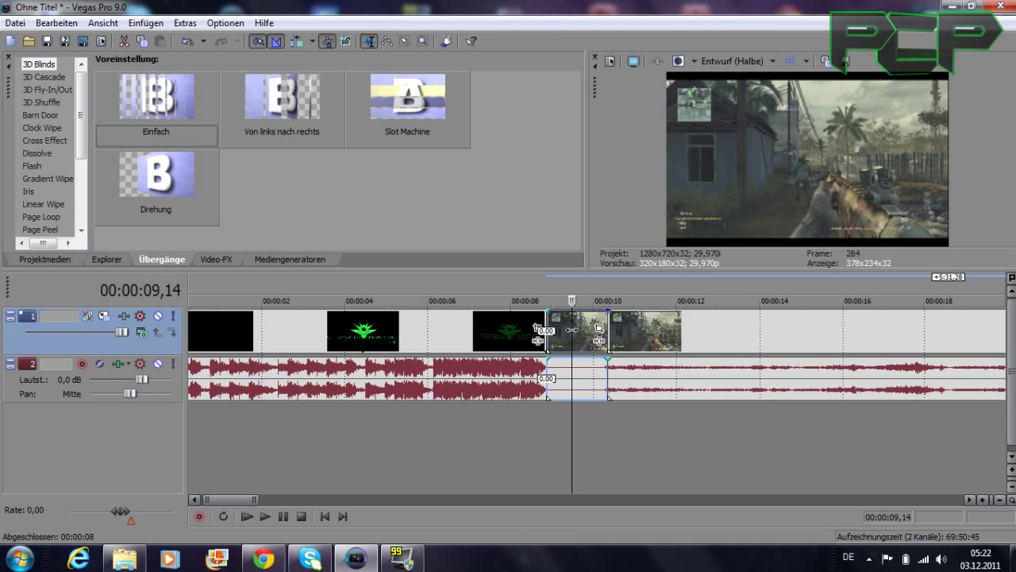
pyautogui.press('Delete')
pyautogui.click(635, 339)
pyautogui.moveTo(635, 339); pyautogui.dragTo(571, 334)
# Play the closing seconds of the gameplay clip from 00:05:31,27 and trim its end back to 00:05:37,09.
pyautogui.scroll(-2, 614, 412)
pyautogui.scroll(-5, 612, 409)
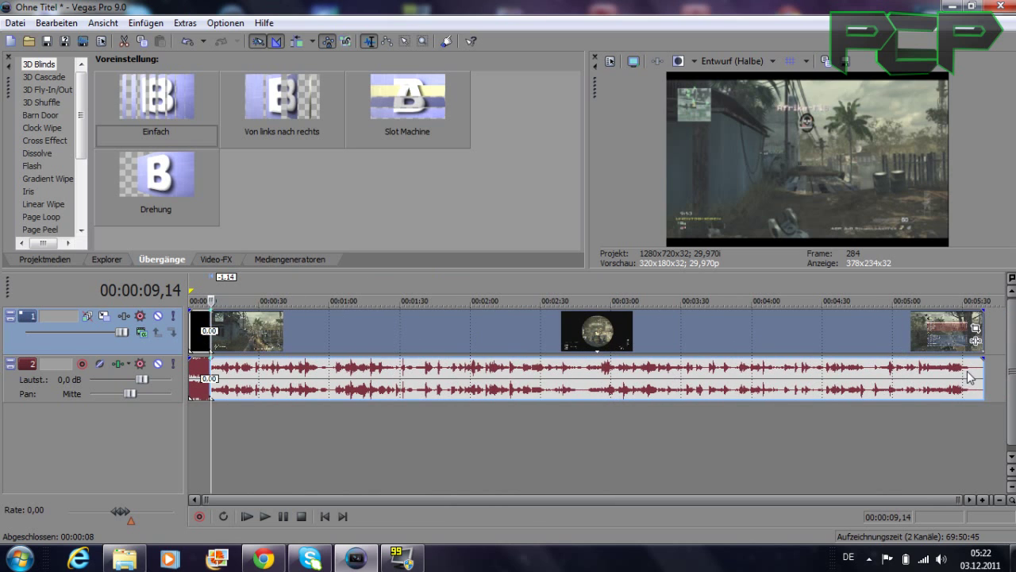
pyautogui.click(966, 379)
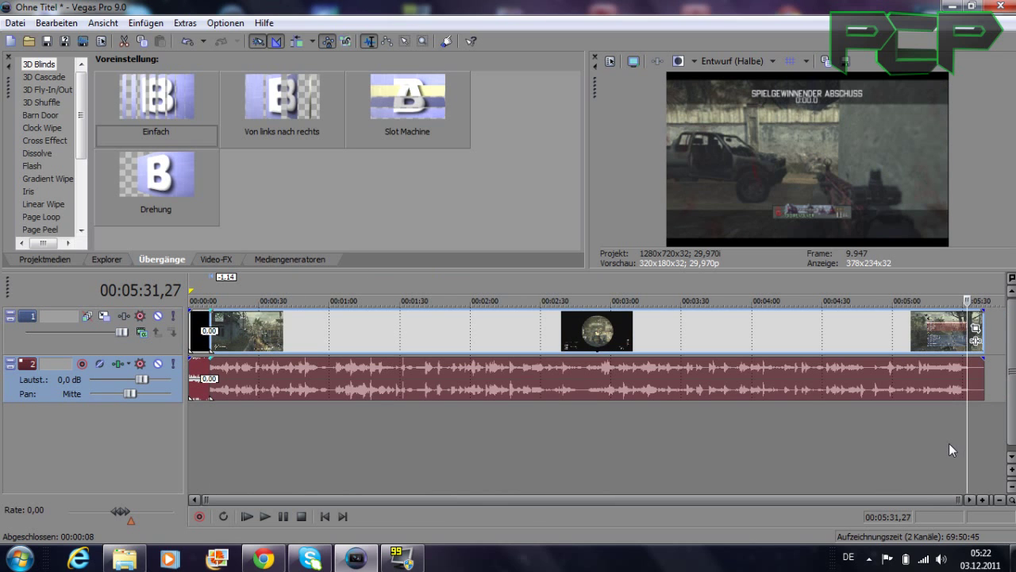
pyautogui.press('space')
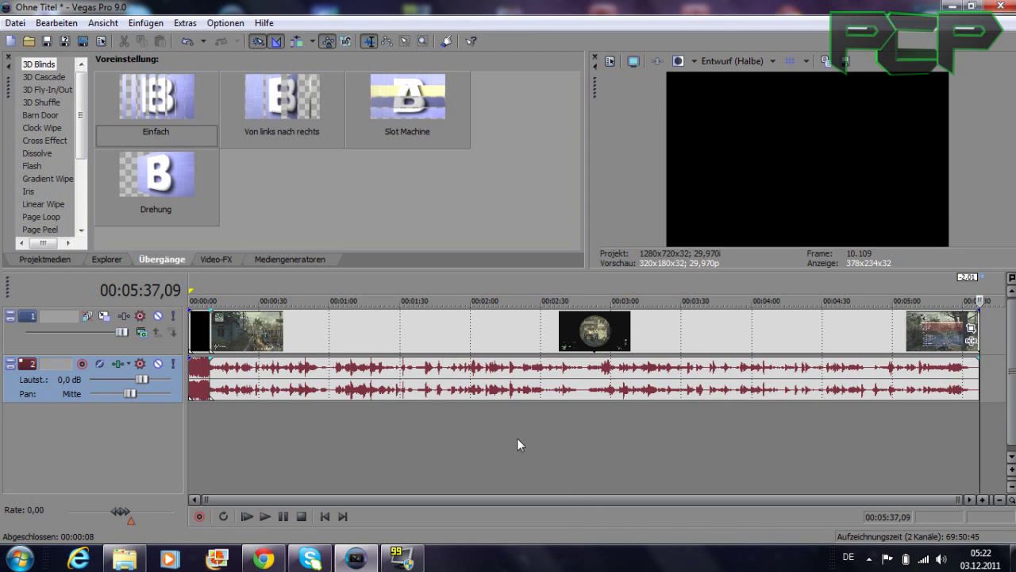
# Add the Official PCP Outro video from the Intro folder to the timeline directly after the gameplay clip.
pyautogui.click(125, 559)
pyautogui.moveTo(505, 113); pyautogui.dragTo(352, 89)
pyautogui.moveTo(480, 371); pyautogui.dragTo(985, 342)
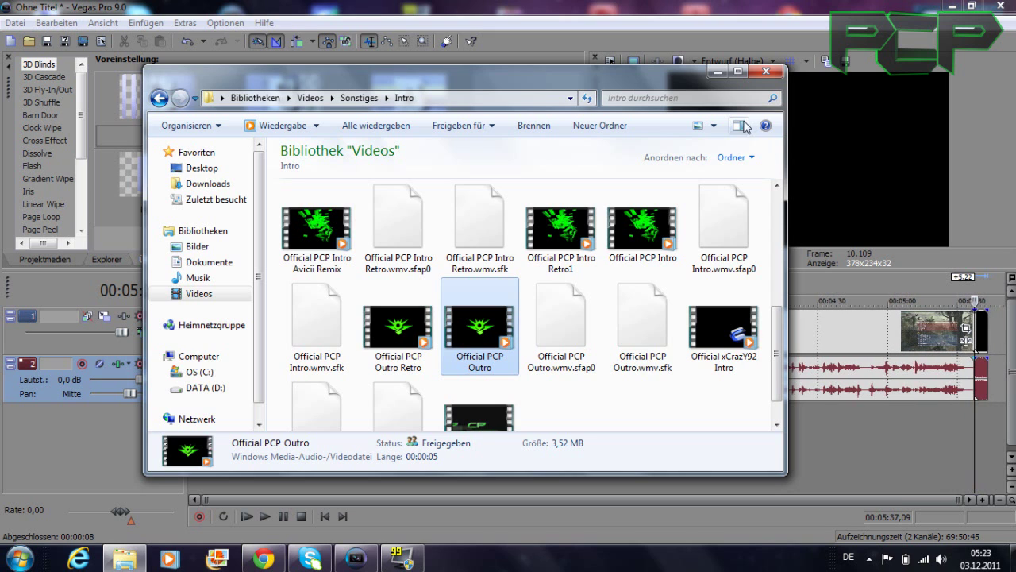
# Overlap the start of the outro with the end of the gameplay clip by 1.00 second and play the crossfade from 00:05:35,19.
pyautogui.click(718, 72)
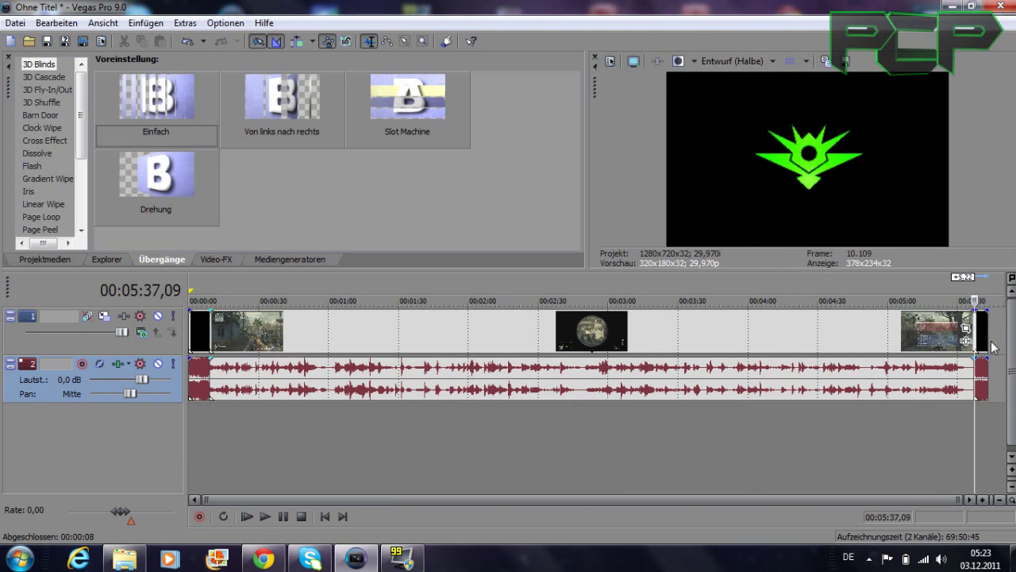
pyautogui.scroll(1, 963, 359)
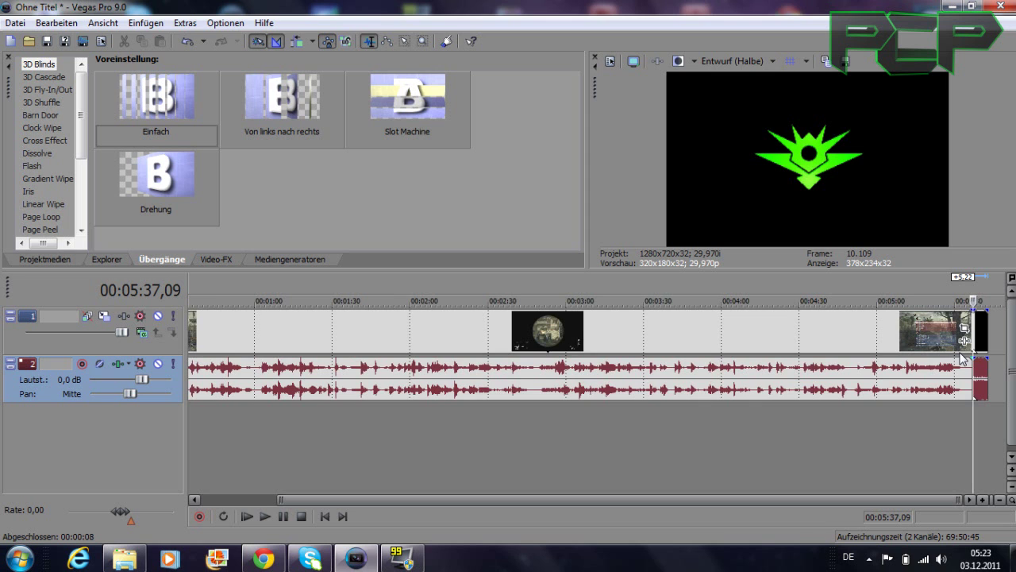
pyautogui.scroll(6, 971, 422)
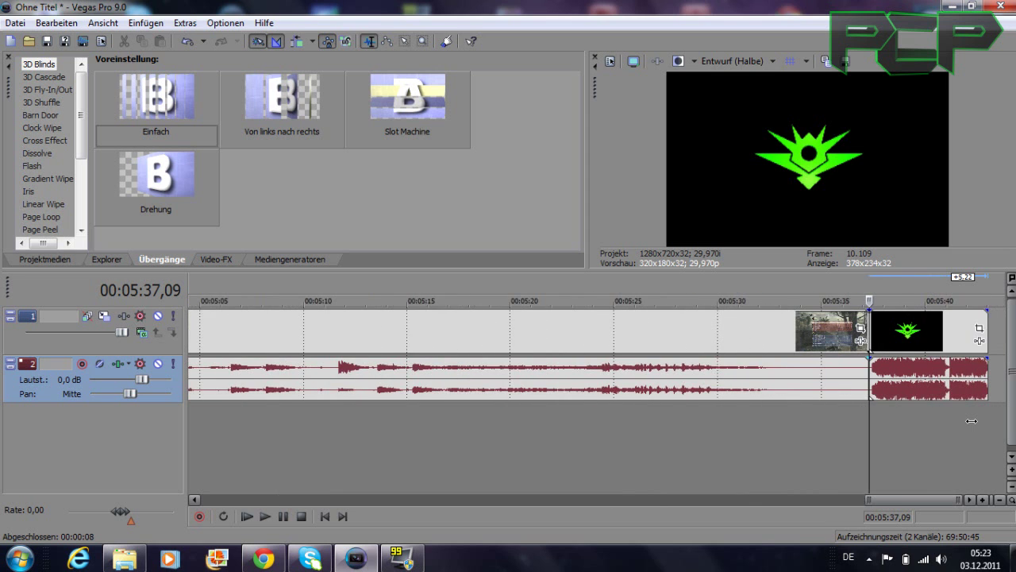
pyautogui.scroll(2, 971, 421)
pyautogui.moveTo(892, 342); pyautogui.dragTo(846, 326)
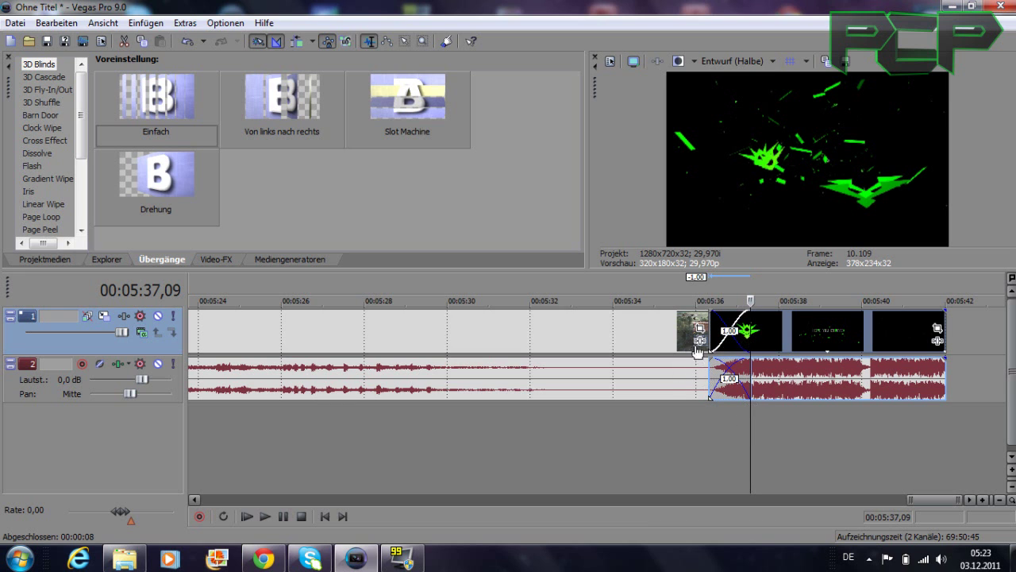
pyautogui.click(681, 331)
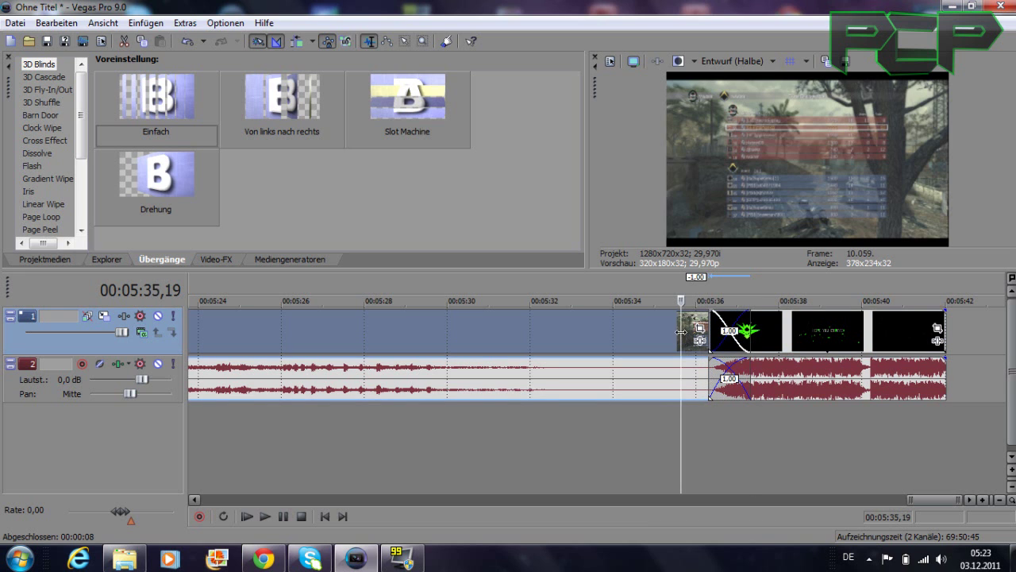
pyautogui.press('space')
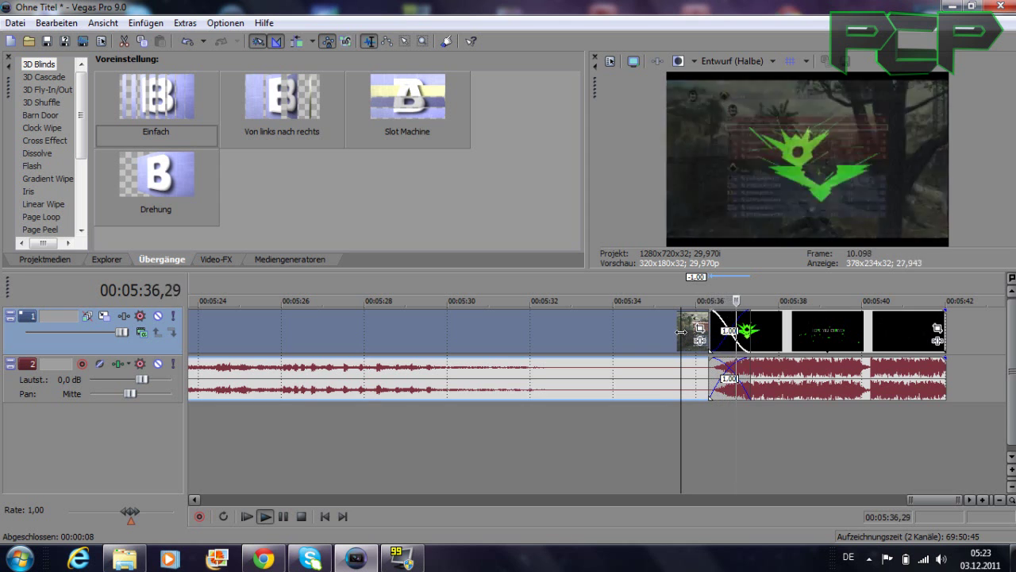
pyautogui.press('space')
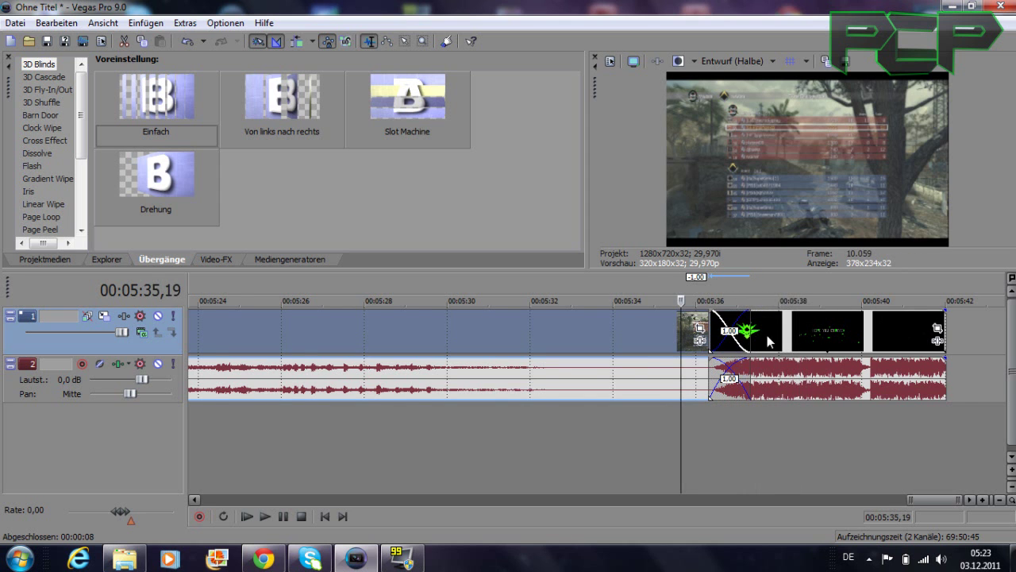
# Apply the YouTube preset to the Mission 22-10 gameplay clip in Event Pan/Crop, with the cursor at 00:02:36,04 for preview.
pyautogui.scroll(-5, 764, 338)
pyautogui.scroll(-5, 765, 335)
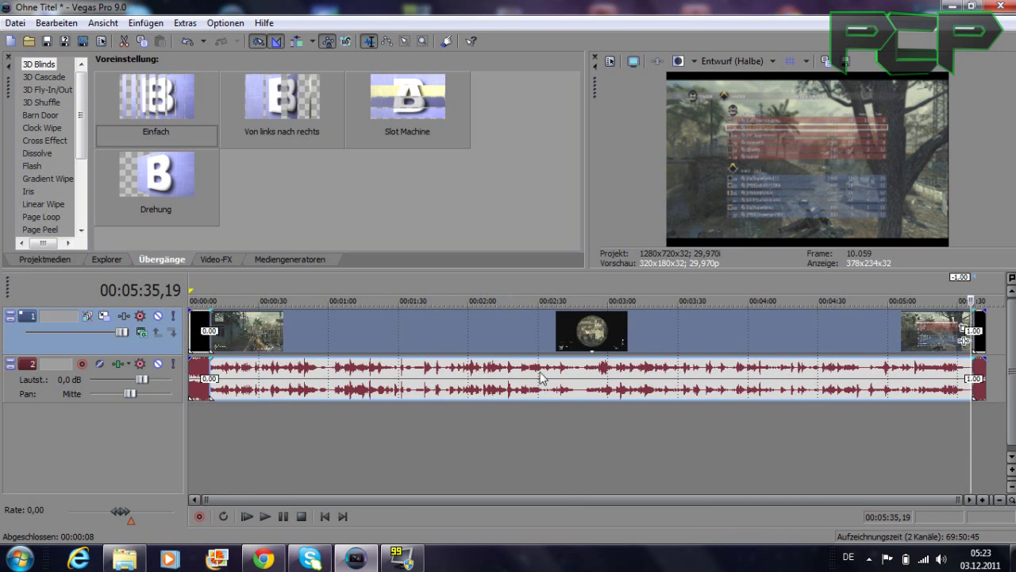
pyautogui.click(552, 332)
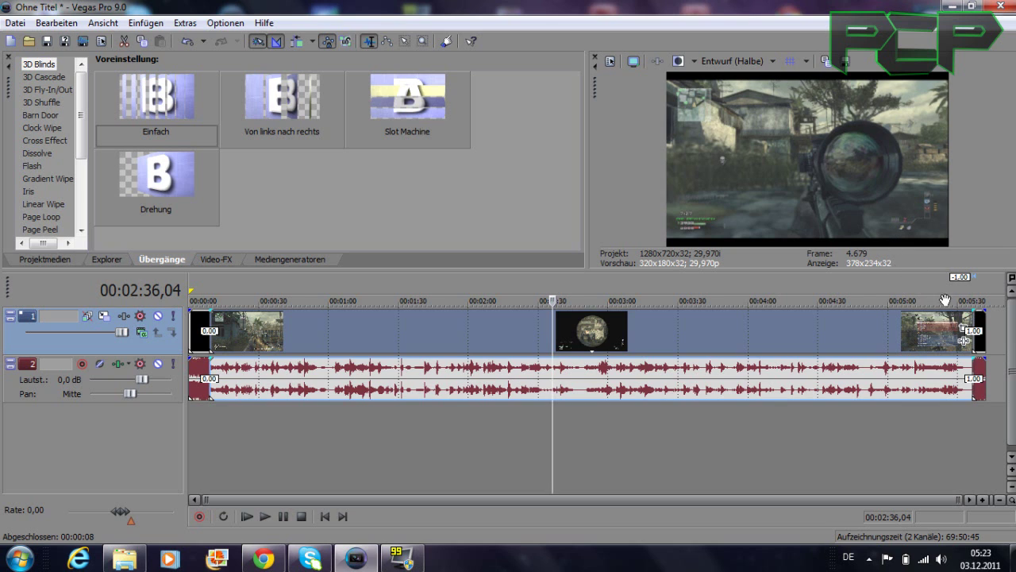
pyautogui.click(966, 332)
pyautogui.moveTo(761, 253); pyautogui.dragTo(637, 173)
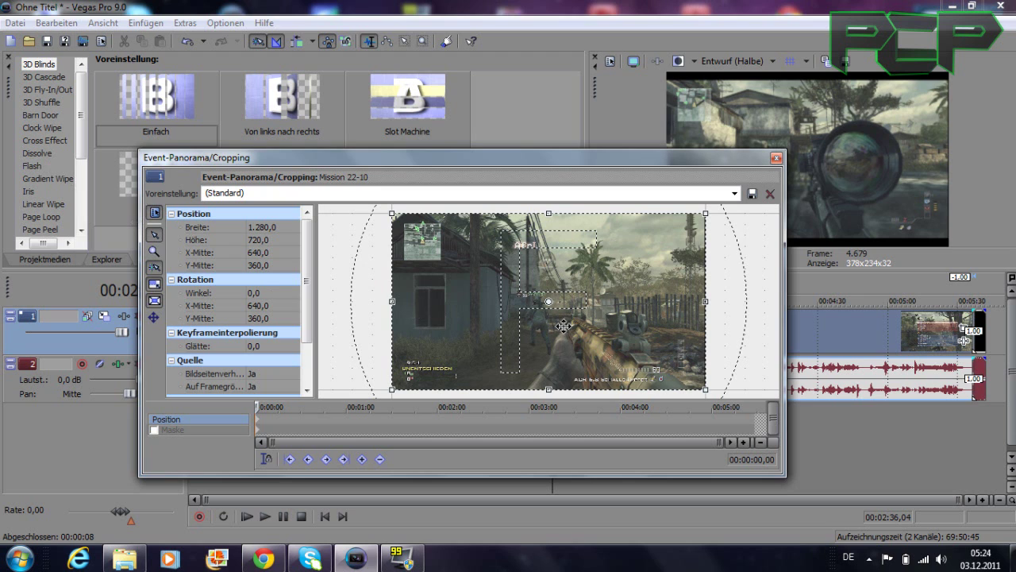
pyautogui.click(736, 192)
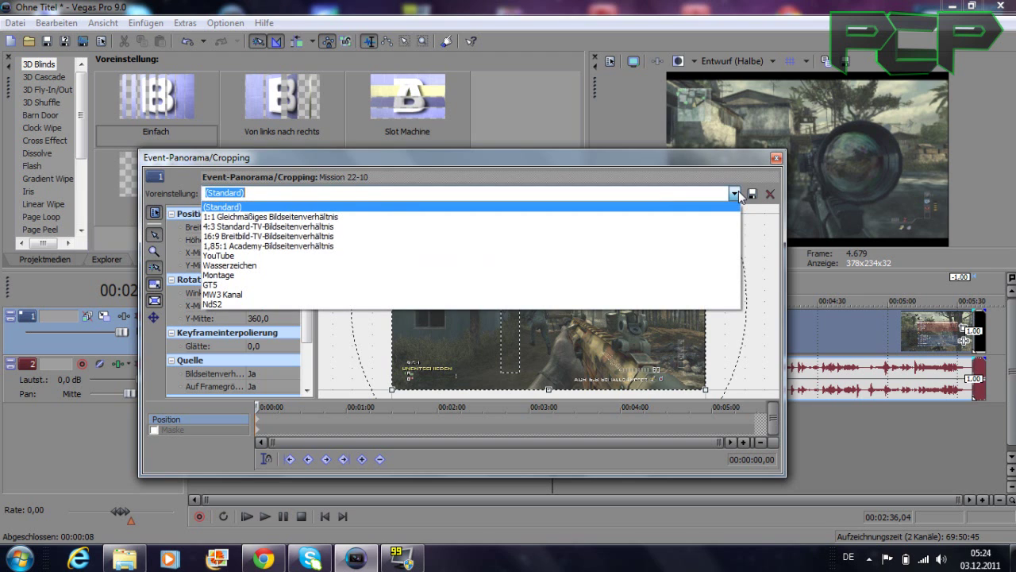
pyautogui.click(736, 194)
pyautogui.click(736, 195)
pyautogui.click(285, 255)
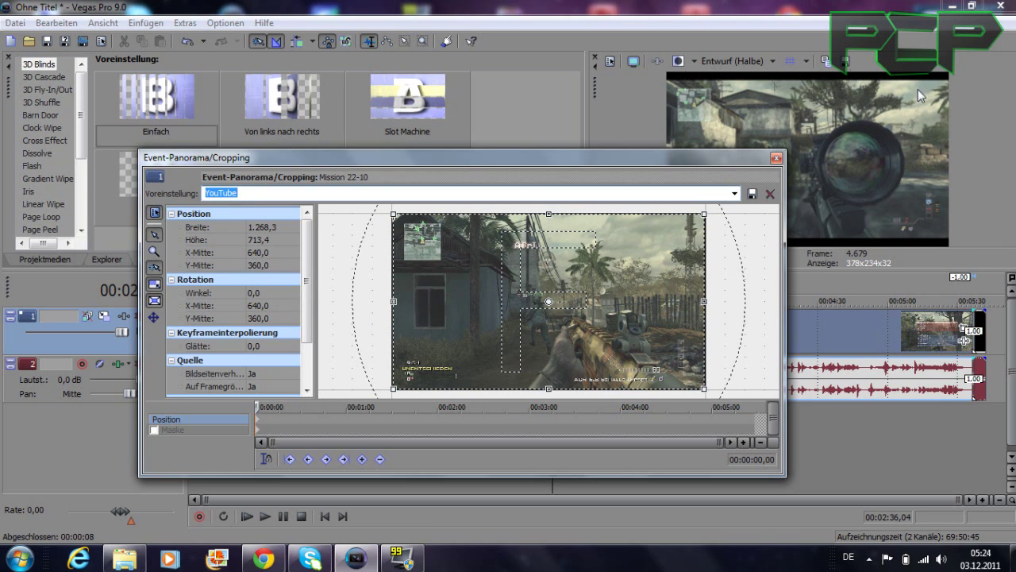
pyautogui.click(776, 158)
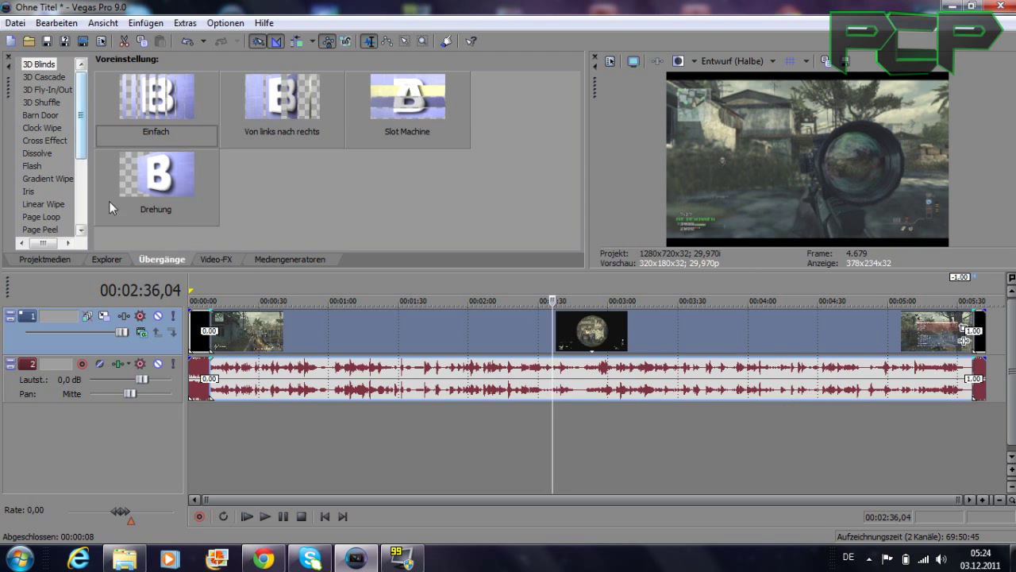
# Look through the available video effects, including Color Curves, Color Corrector and Sharpen.
pyautogui.moveTo(92, 203); pyautogui.dragTo(105, 98)
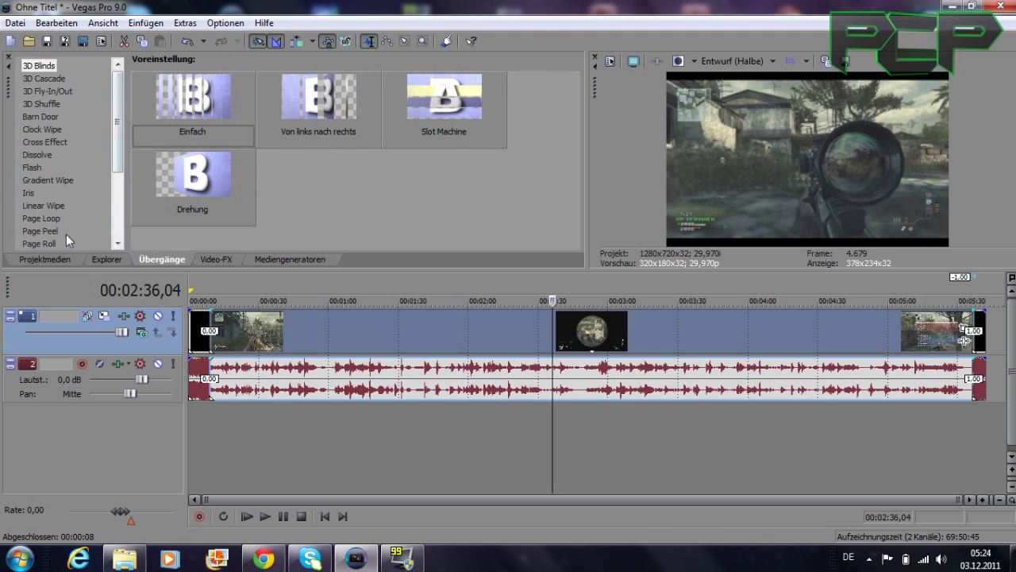
pyautogui.click(217, 259)
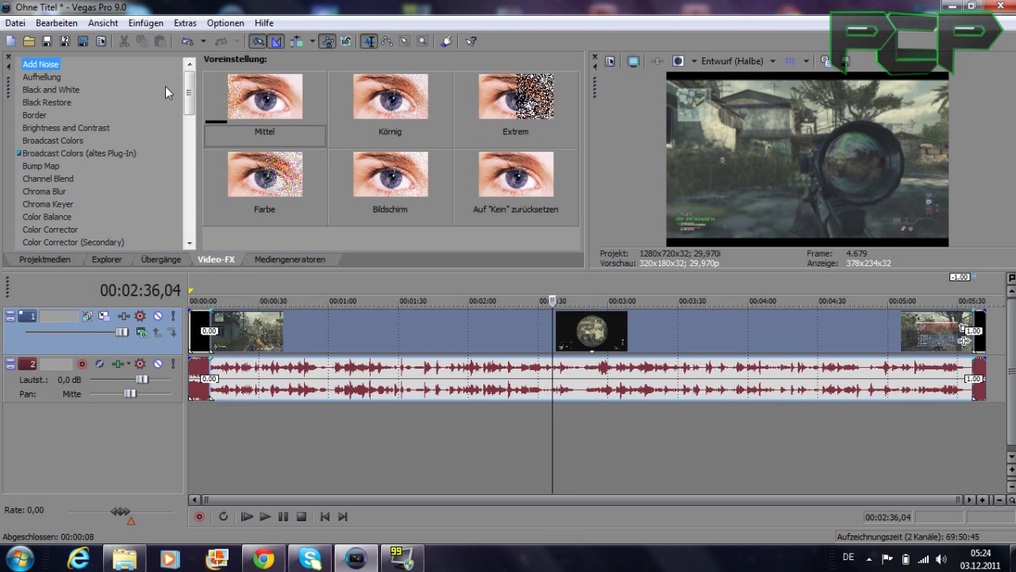
pyautogui.moveTo(190, 89); pyautogui.dragTo(190, 106)
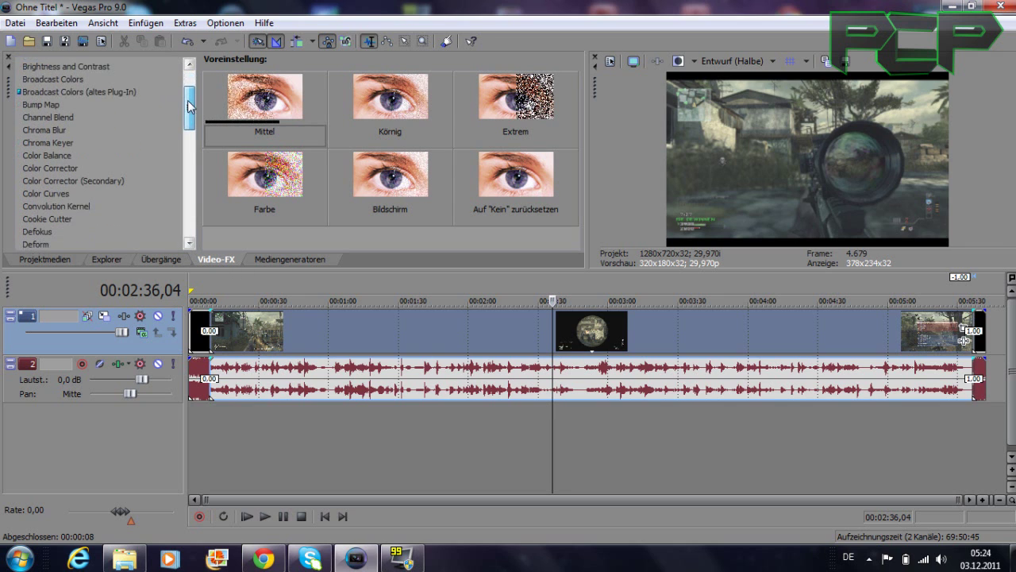
pyautogui.click(54, 194)
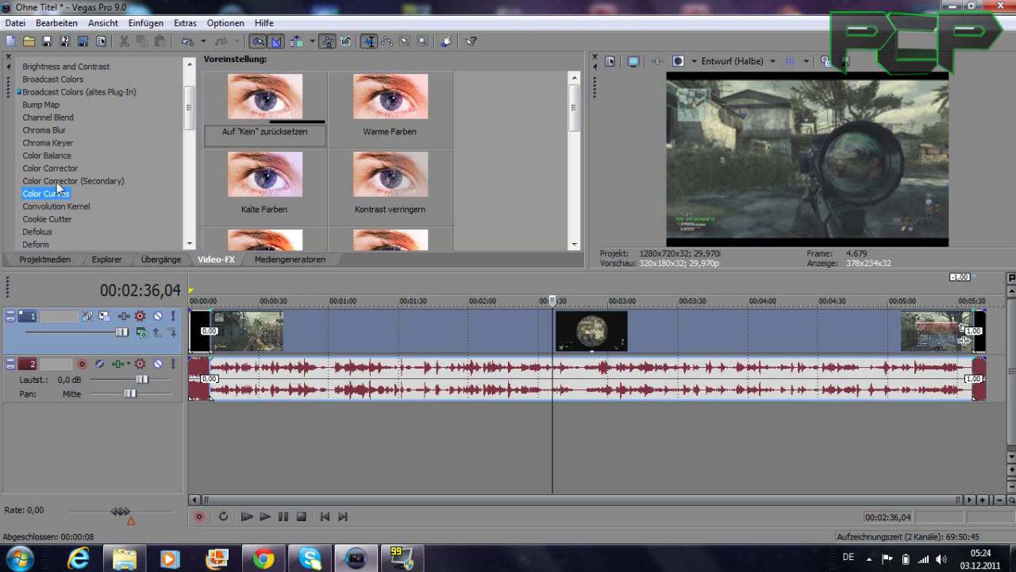
pyautogui.click(57, 181)
pyautogui.click(51, 169)
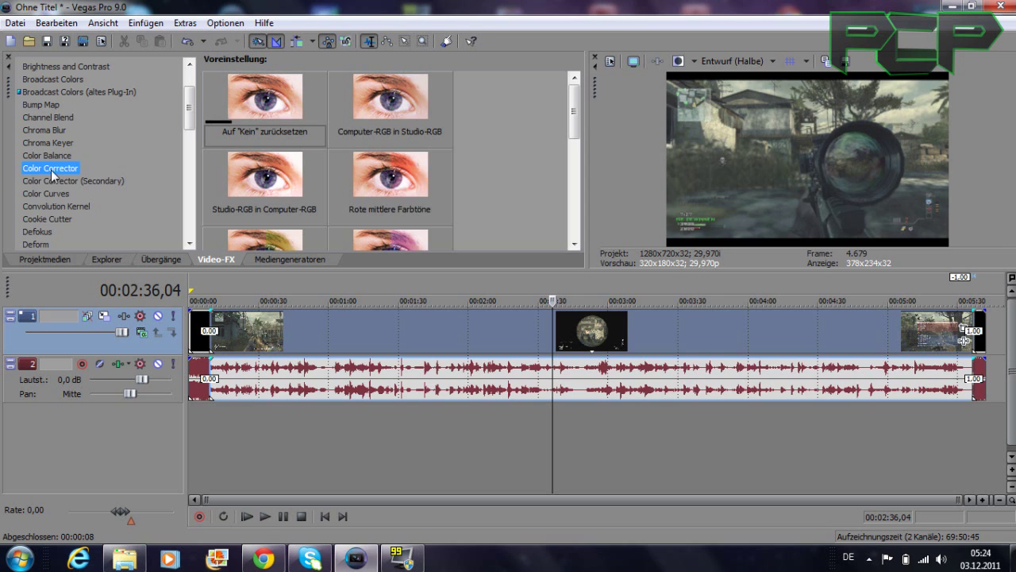
pyautogui.moveTo(188, 97); pyautogui.dragTo(177, 206)
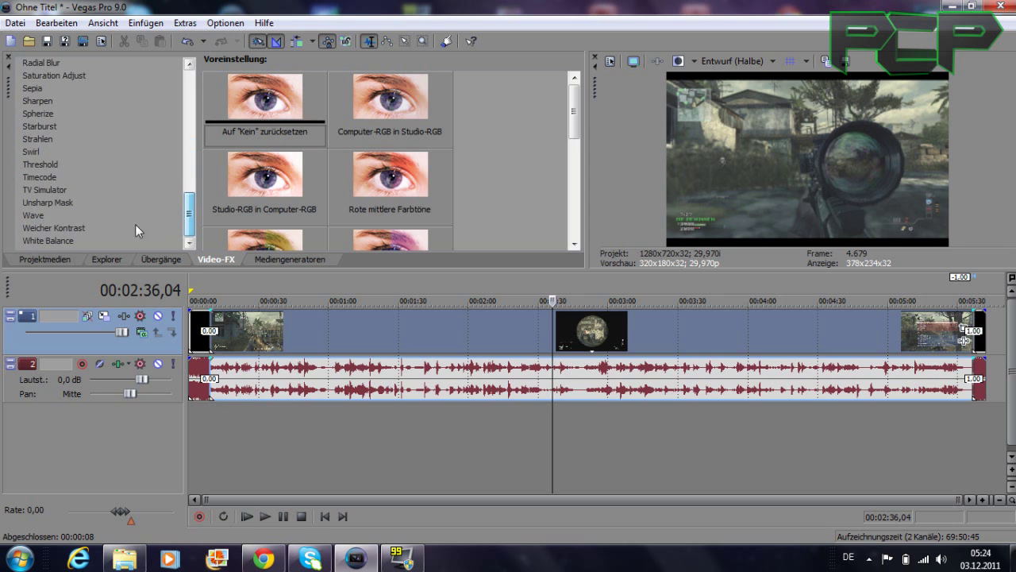
pyautogui.click(39, 101)
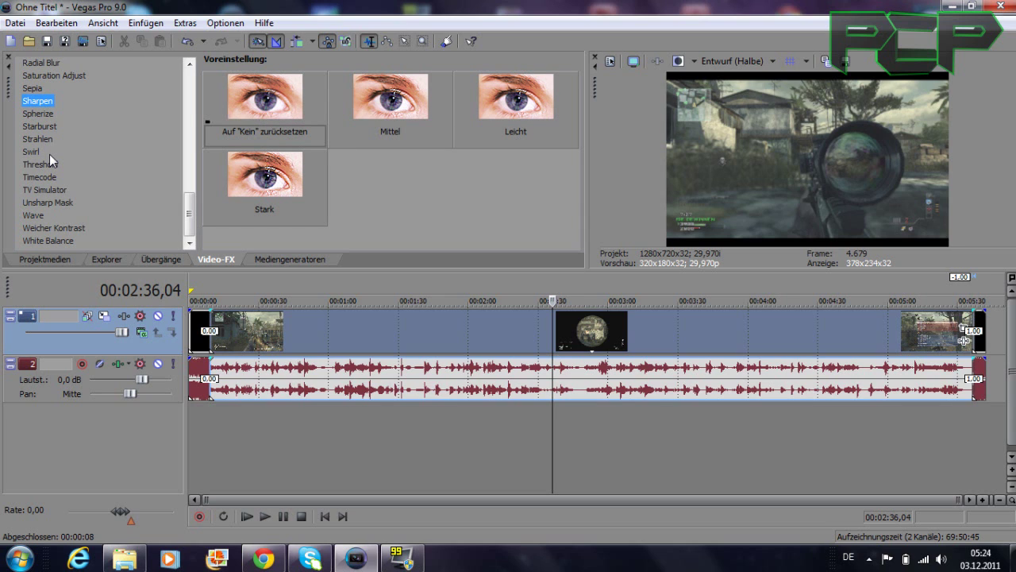
pyautogui.moveTo(187, 208); pyautogui.dragTo(189, 89)
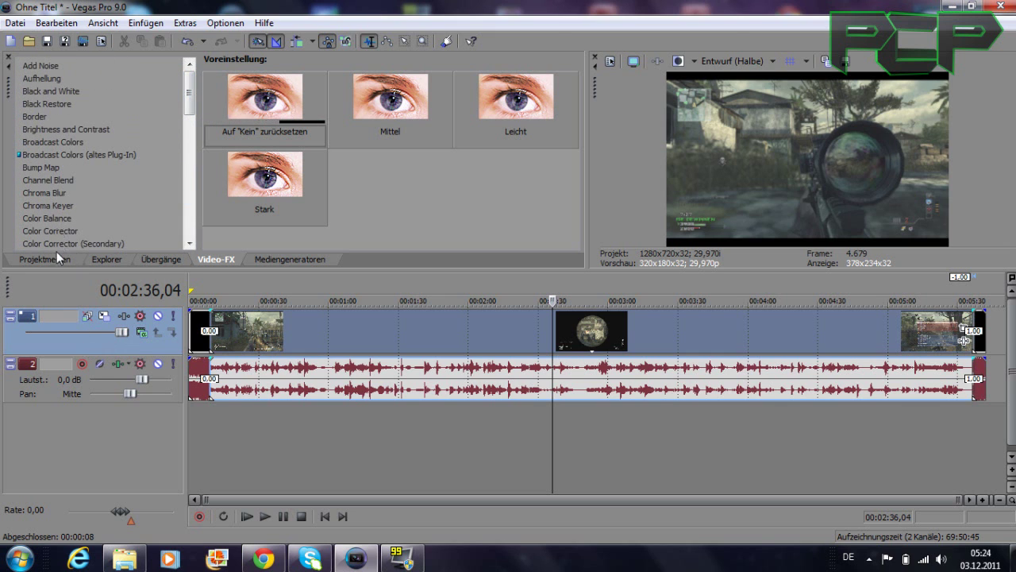
pyautogui.scroll(-4, 66, 173)
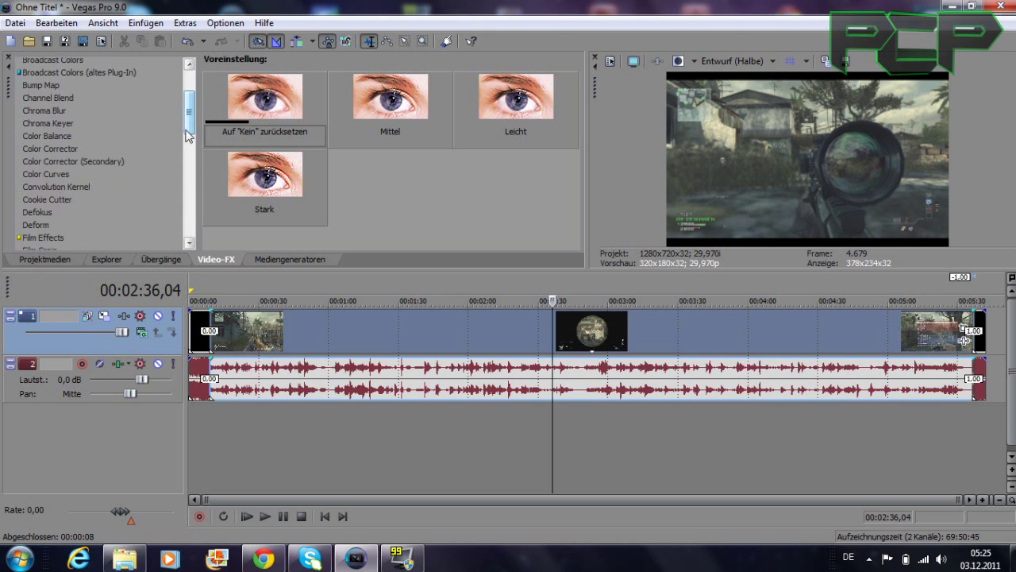
# Add the Color Curves effect with the preset Auf "Kein" zurücksetzen to the Mission 22-10 gameplay clip.
pyautogui.click(66, 173)
pyautogui.moveTo(189, 116)
pyautogui.mouseDown()
pyautogui.moveTo(191, 258)
pyautogui.moveTo(193, 95)
pyautogui.moveTo(193, 125)
pyautogui.mouseUp()
pyautogui.moveTo(283, 180); pyautogui.dragTo(492, 322)
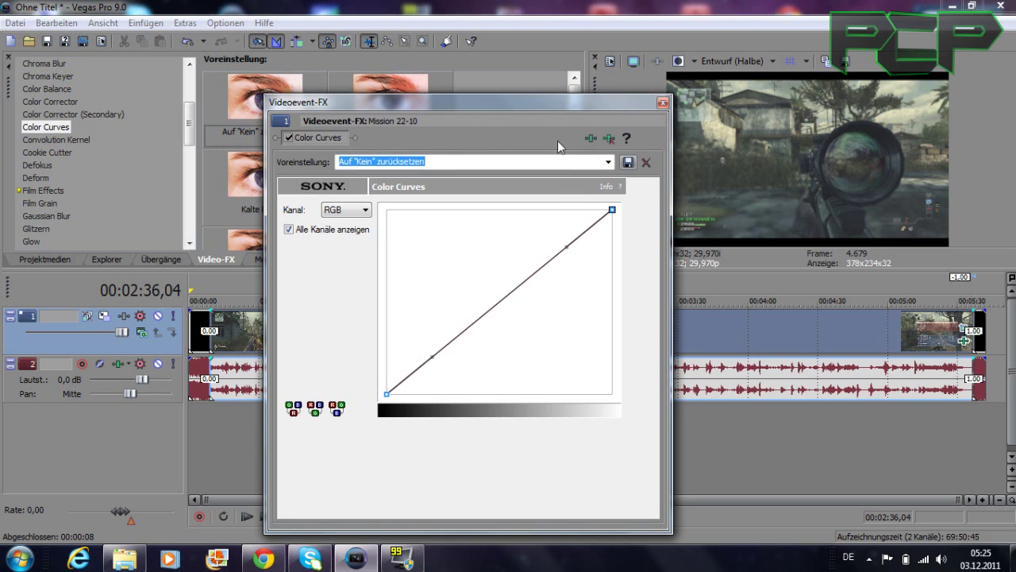
pyautogui.moveTo(554, 106); pyautogui.dragTo(520, 109)
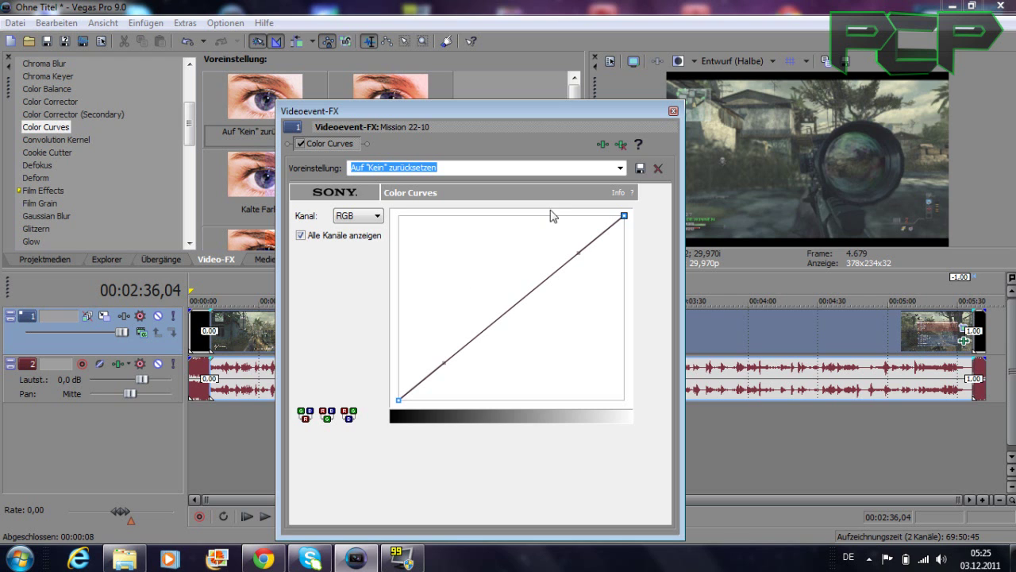
# Shape the RGB color curve into an S by raising the highlight handle to the upper edge and lowering the shadow handle below the lower edge.
pyautogui.moveTo(569, 242); pyautogui.dragTo(567, 267)
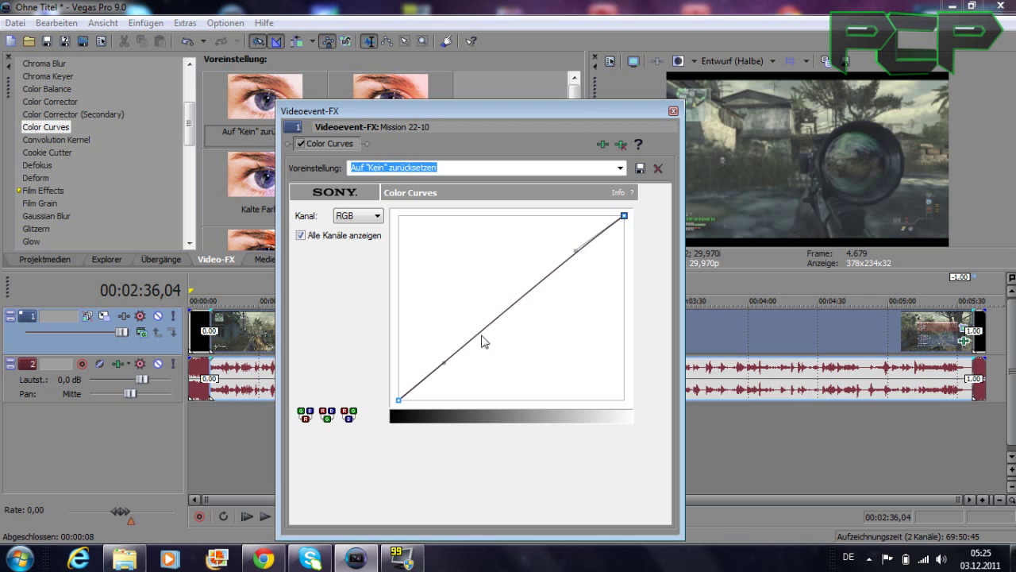
pyautogui.moveTo(447, 358)
pyautogui.mouseDown()
pyautogui.moveTo(455, 383)
pyautogui.moveTo(444, 358)
pyautogui.mouseUp()
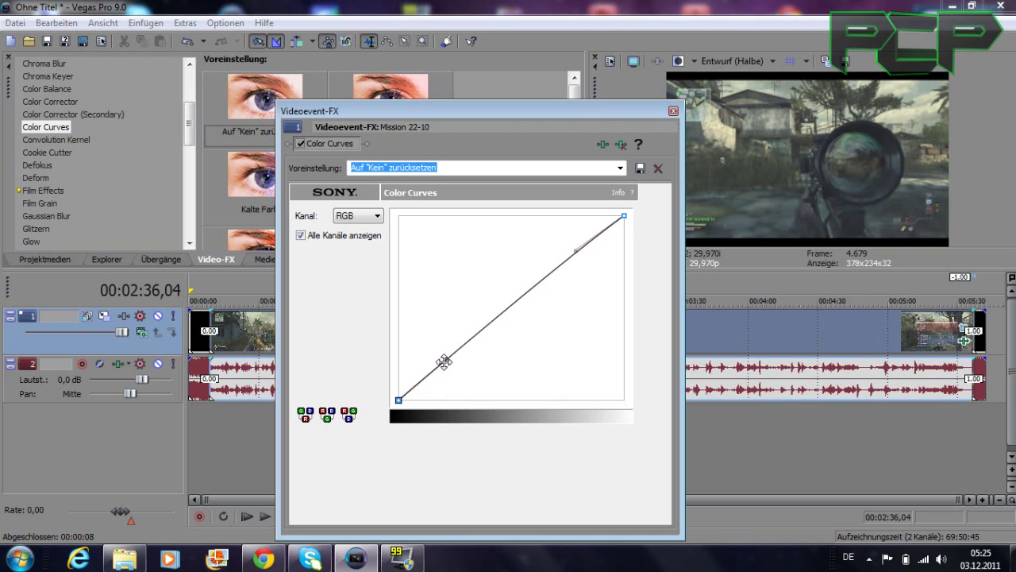
pyautogui.moveTo(577, 254); pyautogui.dragTo(544, 216)
pyautogui.moveTo(447, 359); pyautogui.dragTo(464, 406)
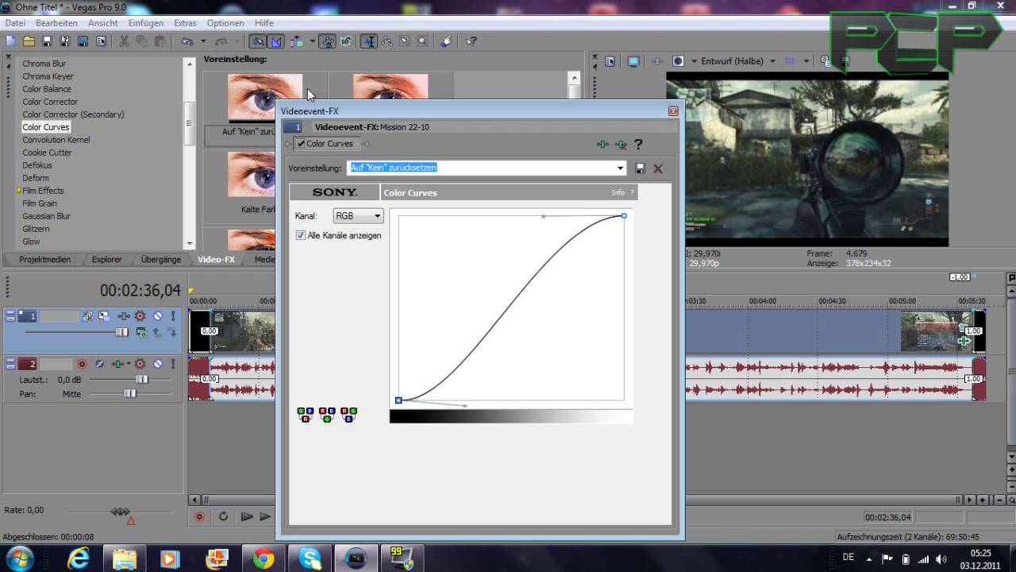
pyautogui.click(672, 111)
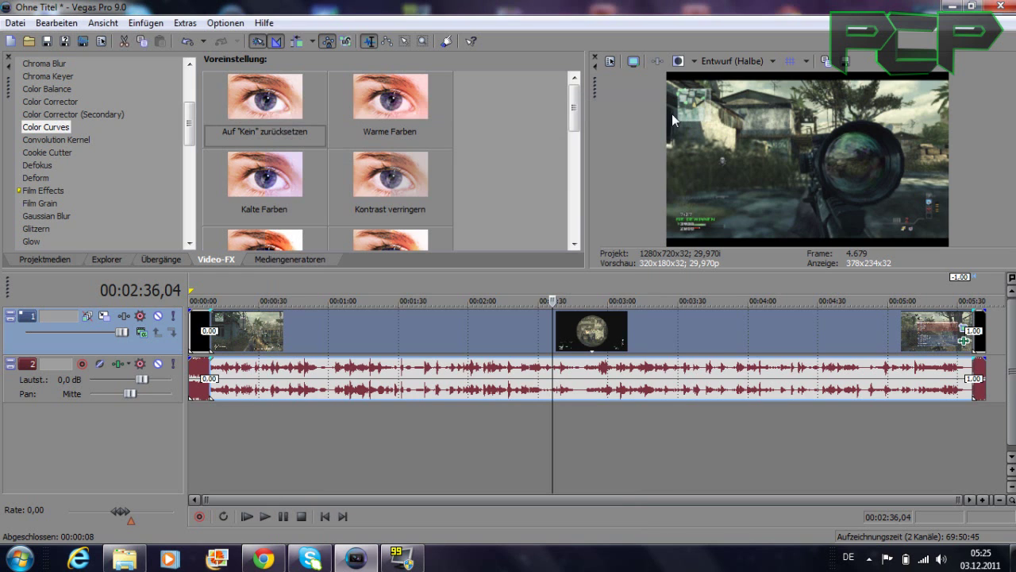
# Turn on the split-screen preview and review the gameplay clip's Color Curves settings.
pyautogui.click(678, 65)
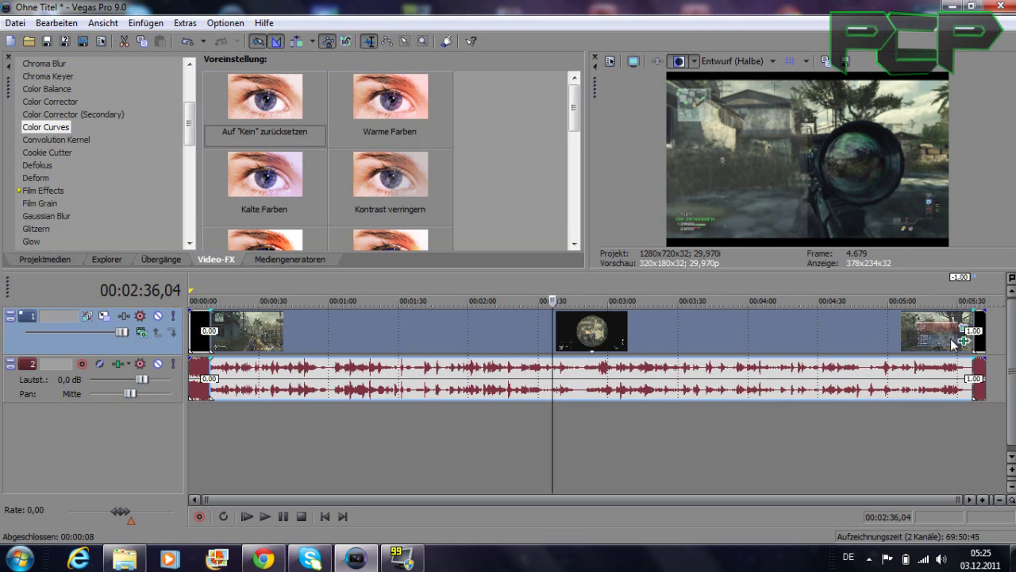
pyautogui.click(964, 343)
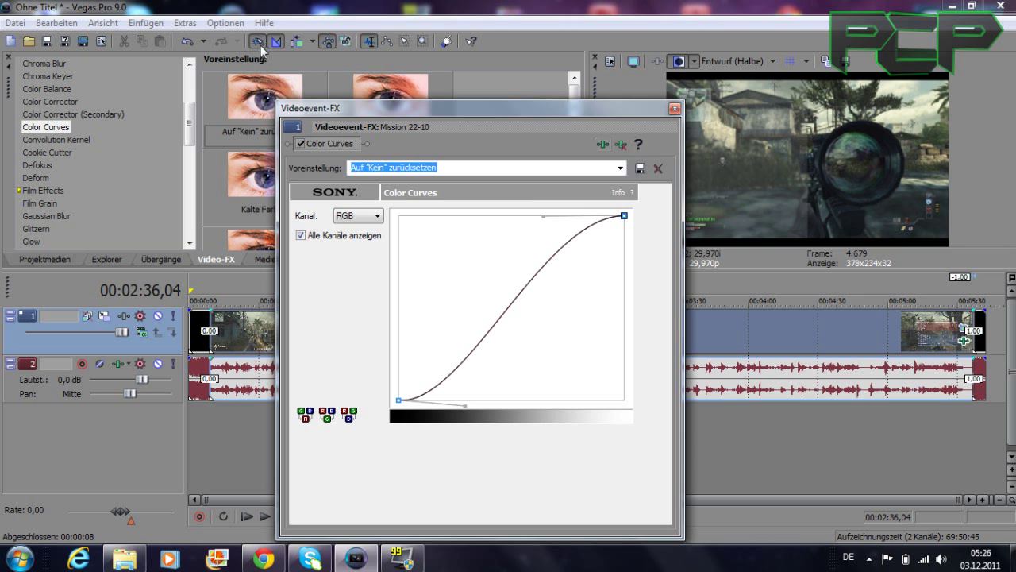
pyautogui.click(675, 110)
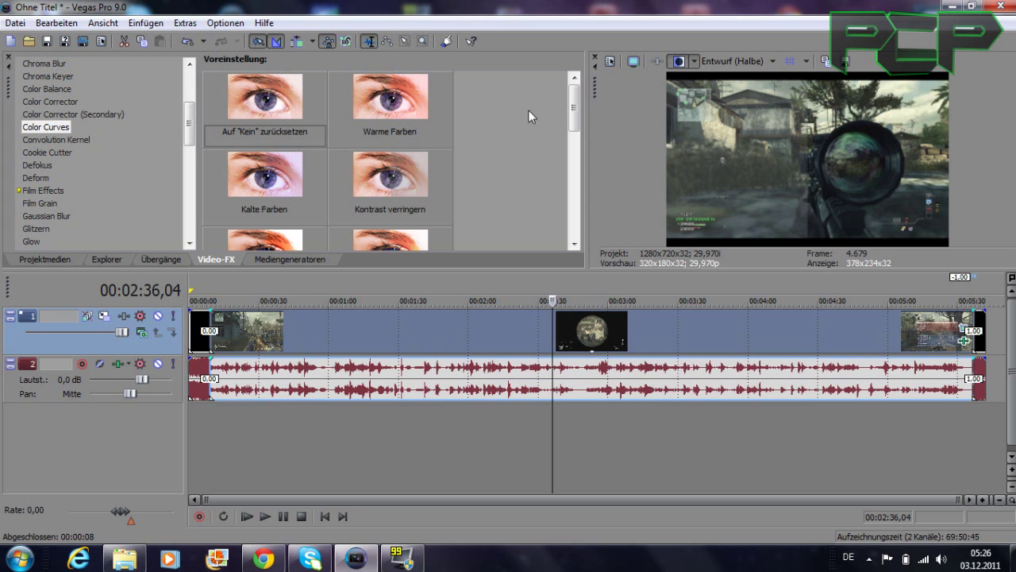
# Add the Sharpen effect with the preset Auf "Kein" zurücksetzen to the gameplay clip and switch the effect off for comparison.
pyautogui.moveTo(189, 123); pyautogui.dragTo(190, 210)
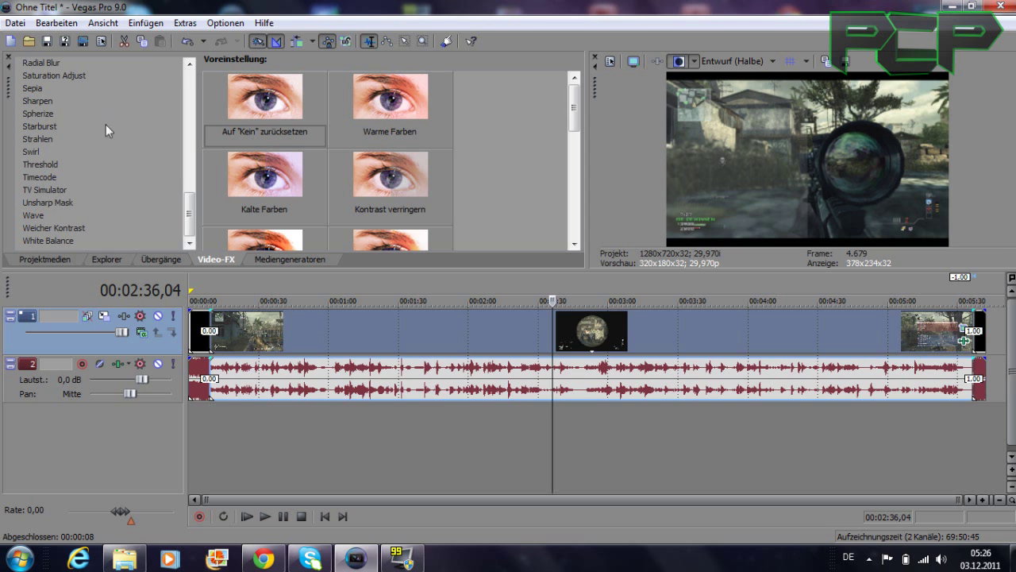
pyautogui.click(46, 103)
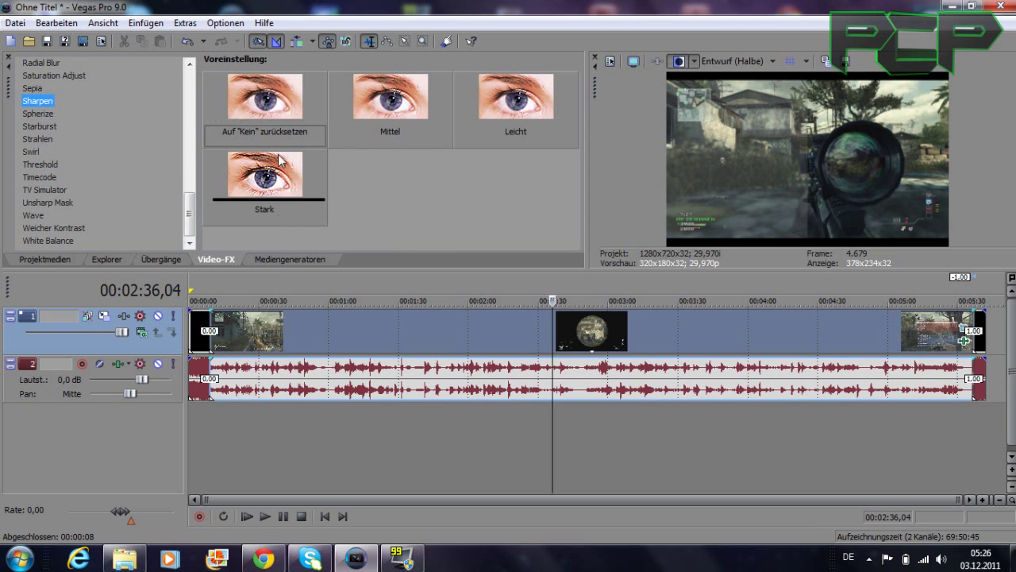
pyautogui.moveTo(266, 103); pyautogui.dragTo(480, 326)
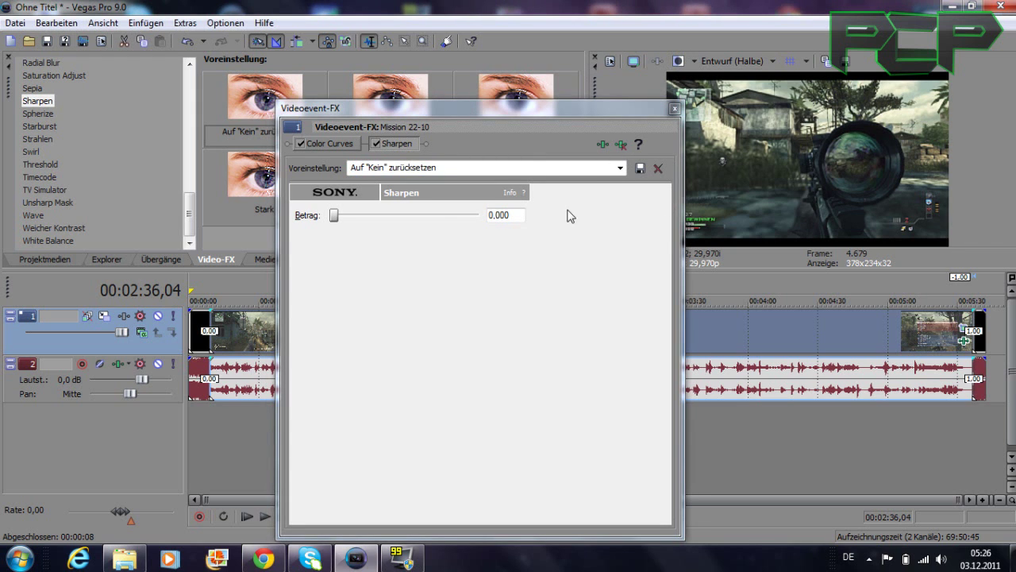
pyautogui.click(376, 144)
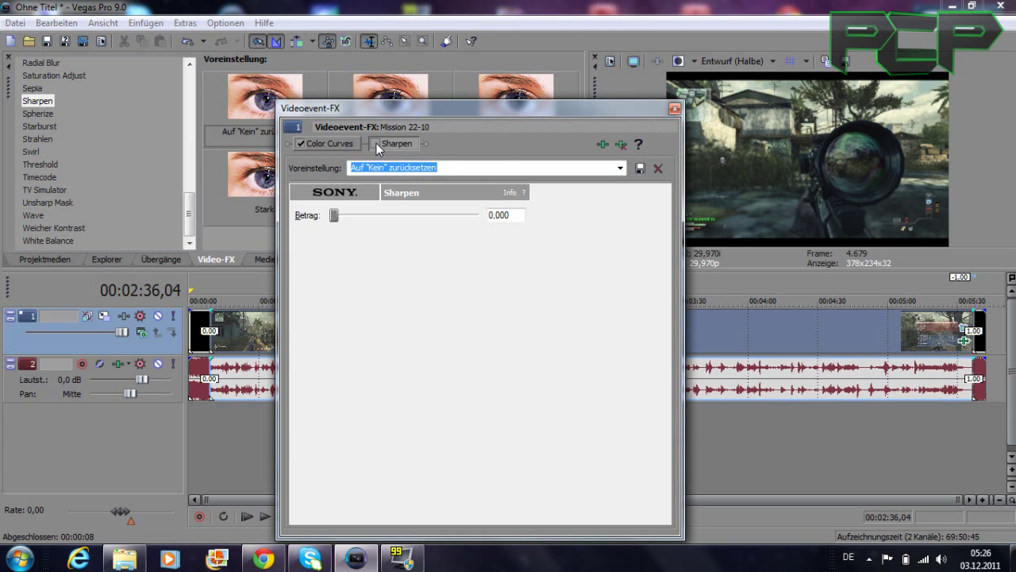
# Toggle the Sharpen effect on and off to compare the gameplay image, leave it enabled, and close the effect settings.
pyautogui.click(376, 143)
pyautogui.click(376, 144)
pyautogui.click(375, 144)
pyautogui.click(376, 144)
pyautogui.click(376, 143)
pyautogui.click(375, 144)
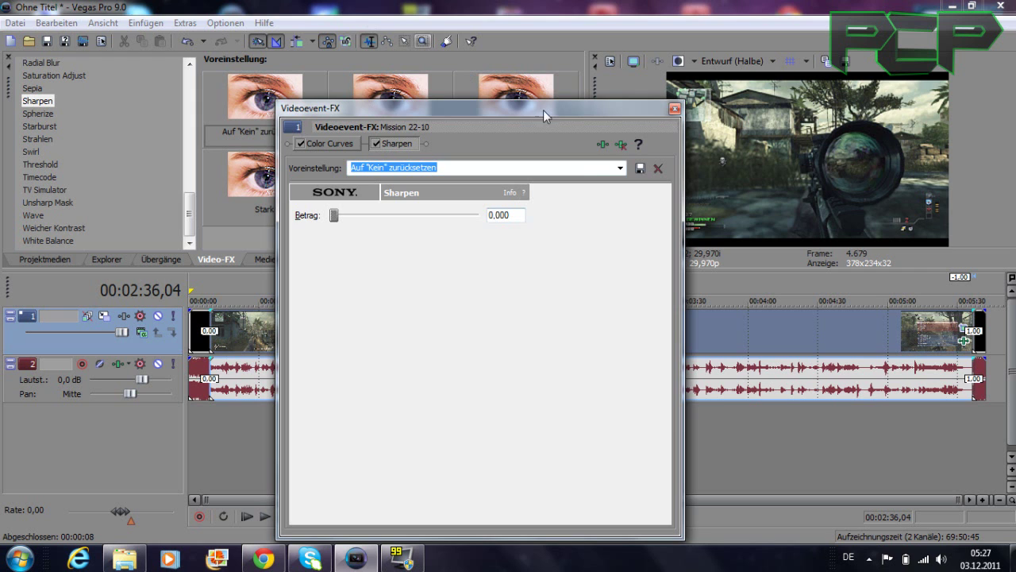
pyautogui.click(674, 108)
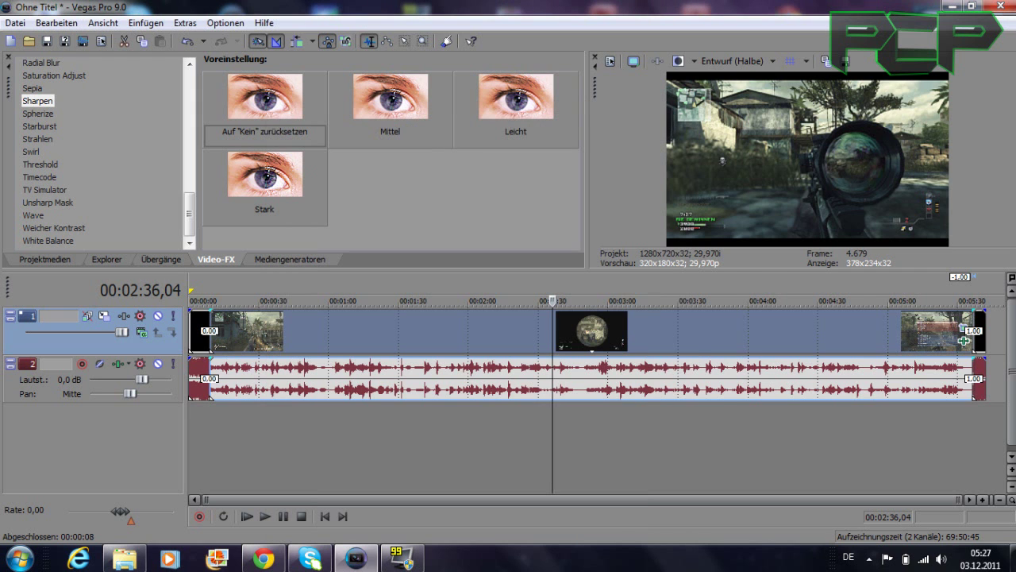
# Disable resampling (Resampling deaktivieren) in the Mission 22-10 gameplay clip's properties and apply the setting.
pyautogui.rightClick(621, 327)
pyautogui.click(696, 533)
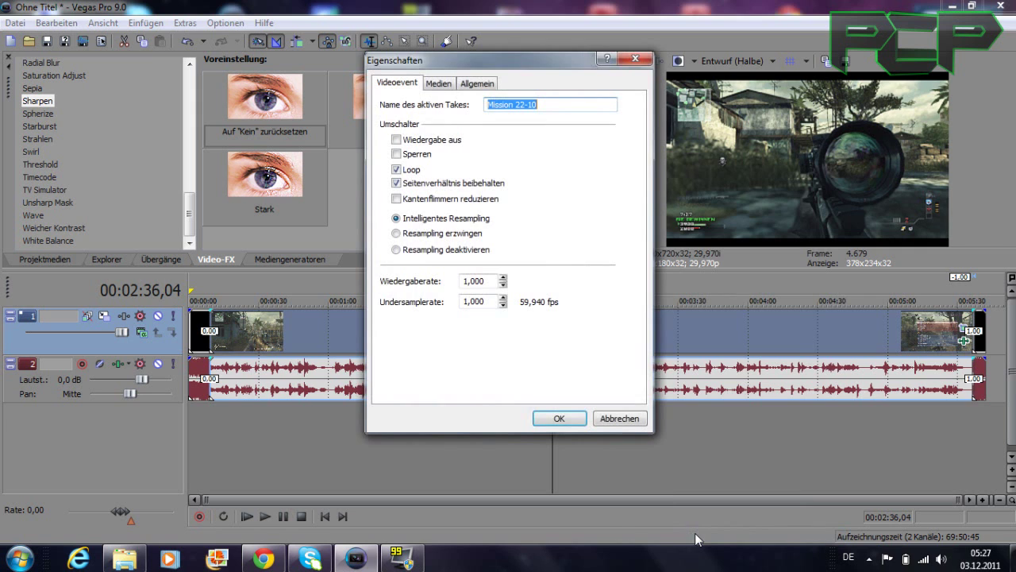
pyautogui.click(473, 251)
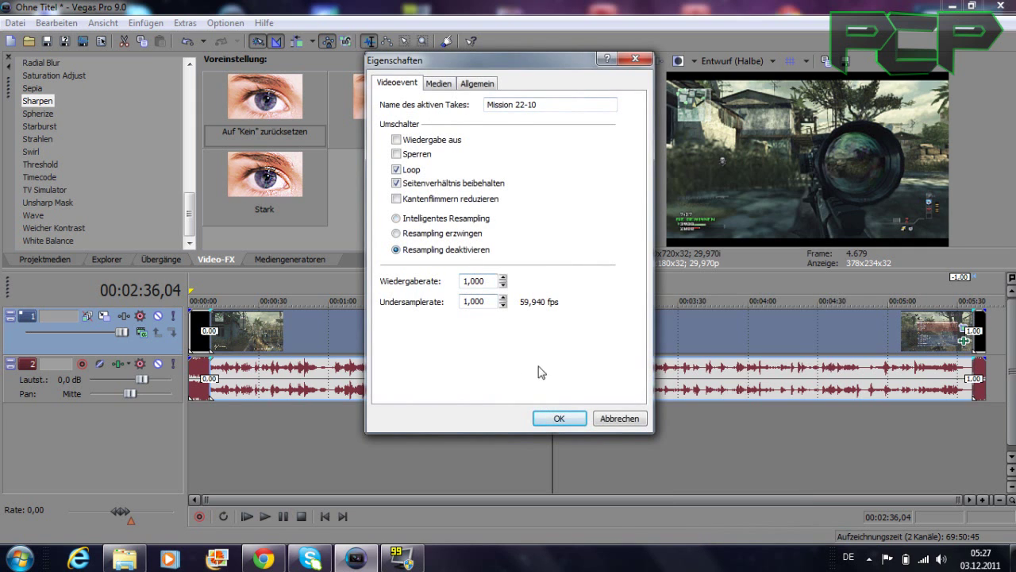
pyautogui.click(557, 419)
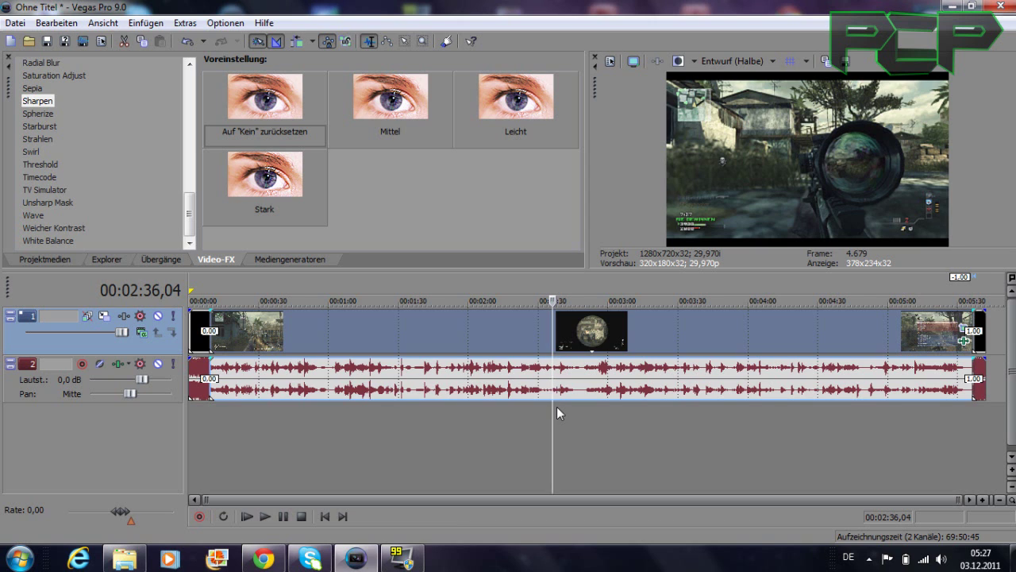
pyautogui.rightClick(607, 330)
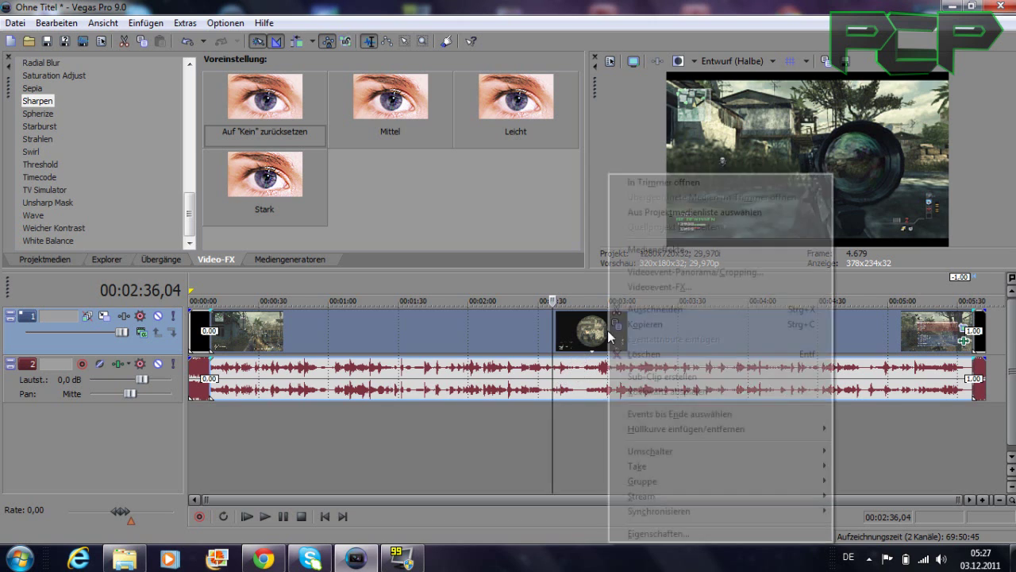
pyautogui.click(657, 537)
pyautogui.click(410, 254)
pyautogui.click(557, 411)
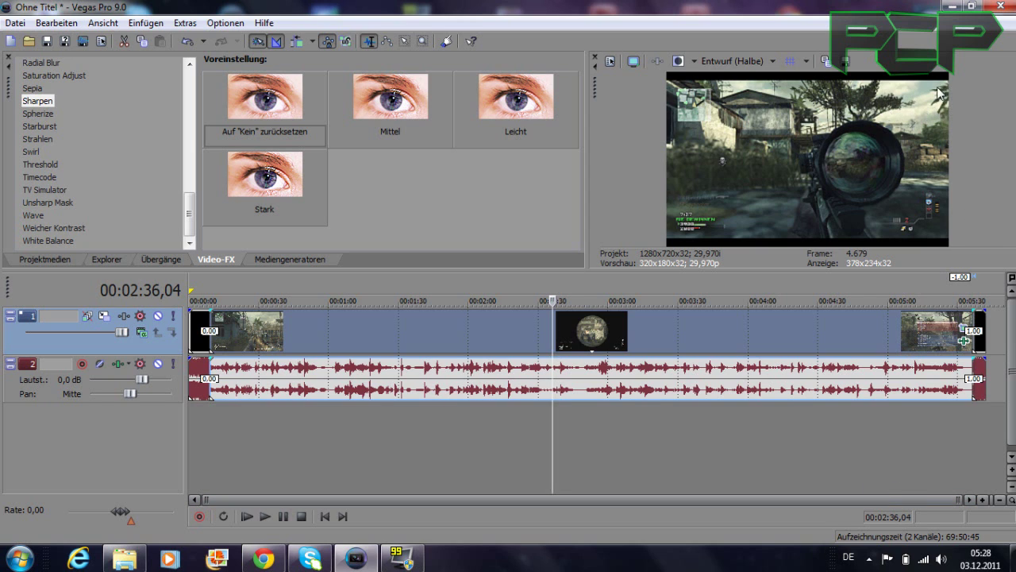
# Place the cursor at the start of the gameplay clip at 00:00:08,26 and insert a new video track.
pyautogui.click(216, 340)
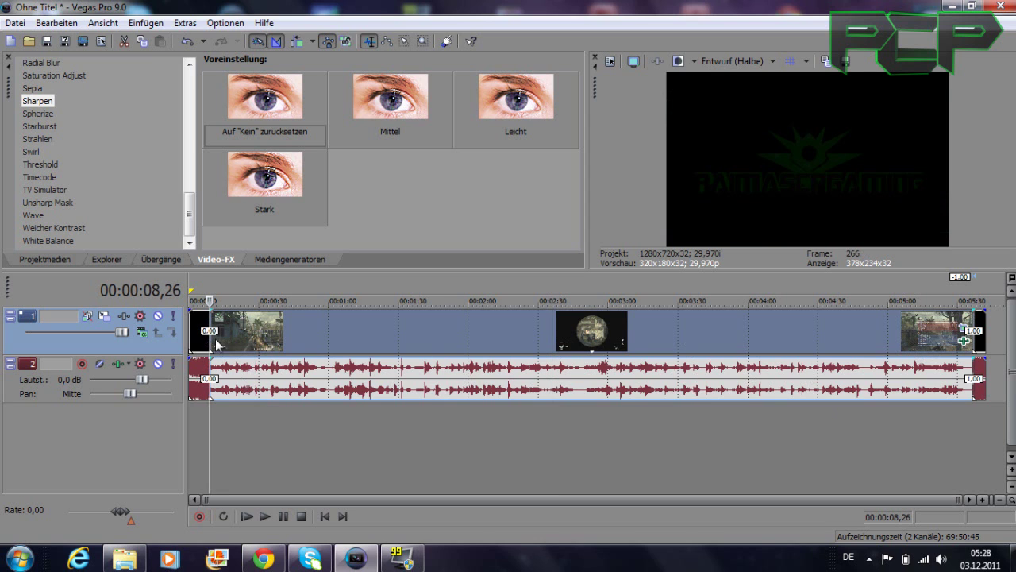
pyautogui.scroll(1, 265, 399)
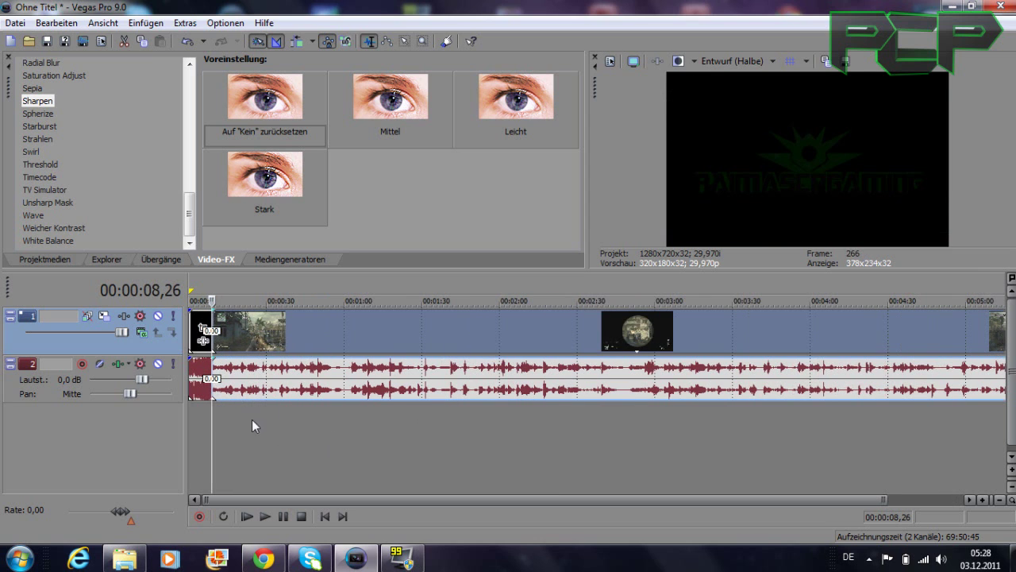
pyautogui.click(437, 430)
pyautogui.rightClick(438, 431)
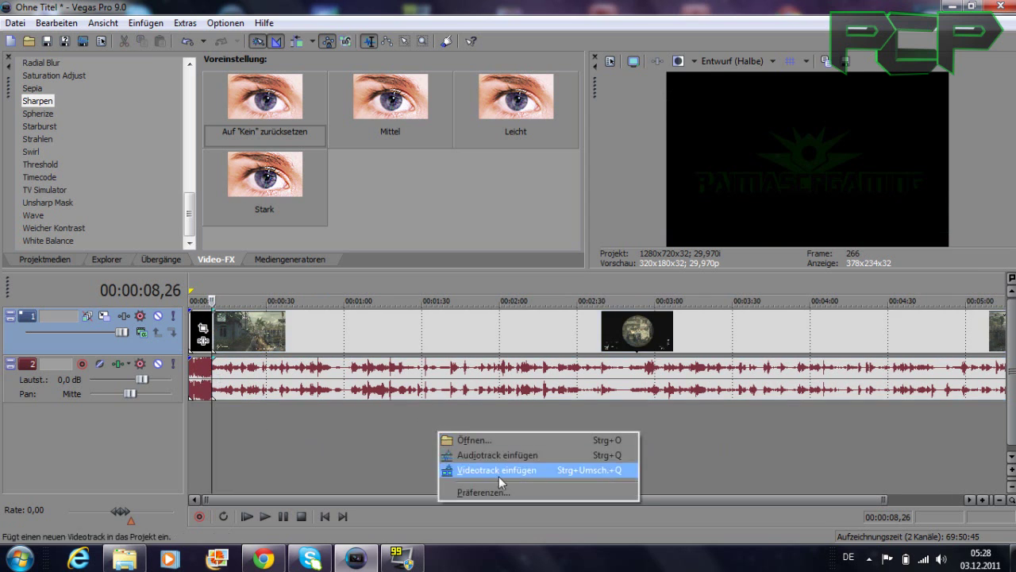
pyautogui.click(503, 471)
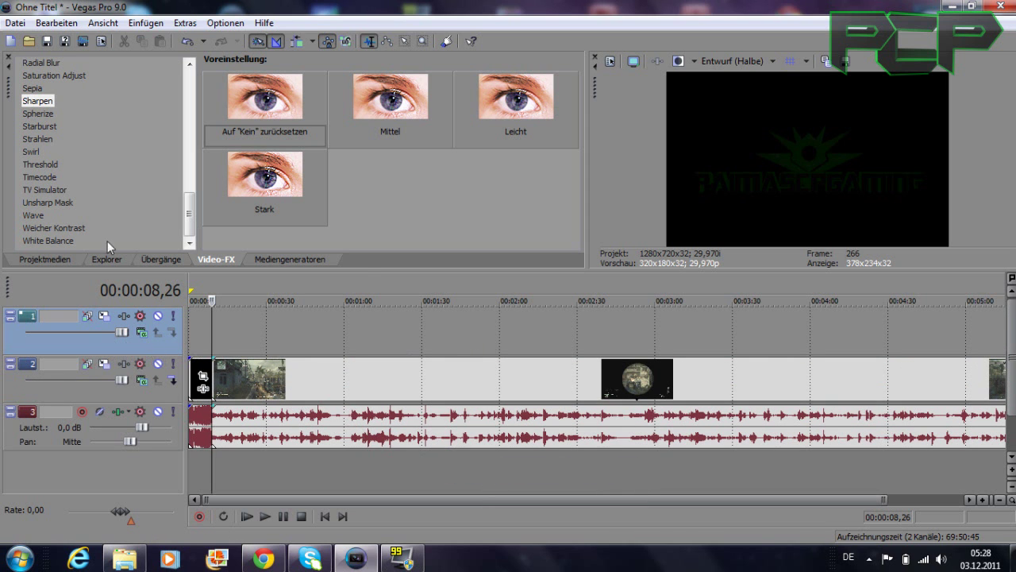
# Switch to Windows Explorer and select the image PCP Wasserzeichen NEU in the pictures library's Sony Vegas folder.
pyautogui.click(125, 559)
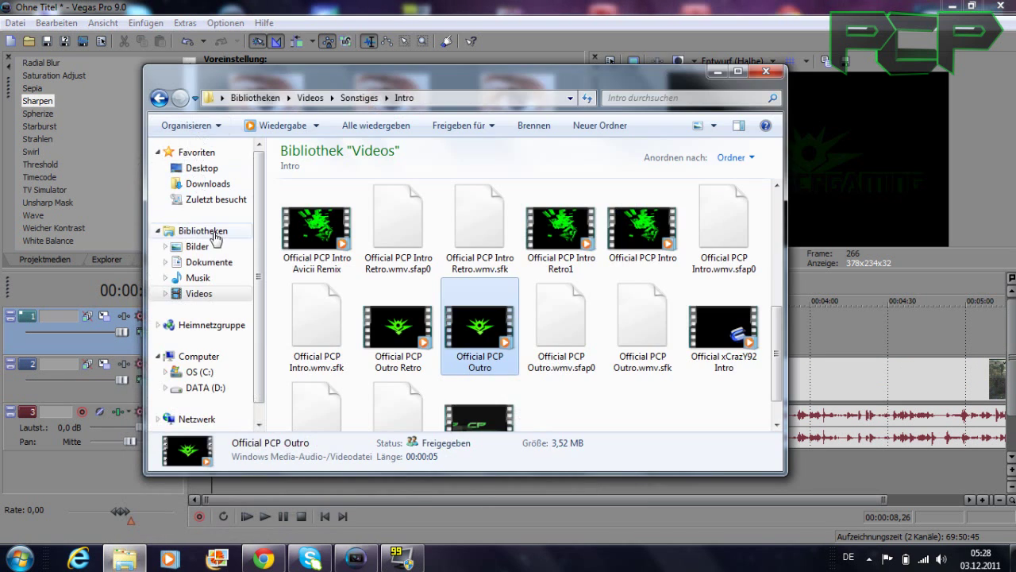
pyautogui.click(197, 247)
pyautogui.doubleClick(391, 236)
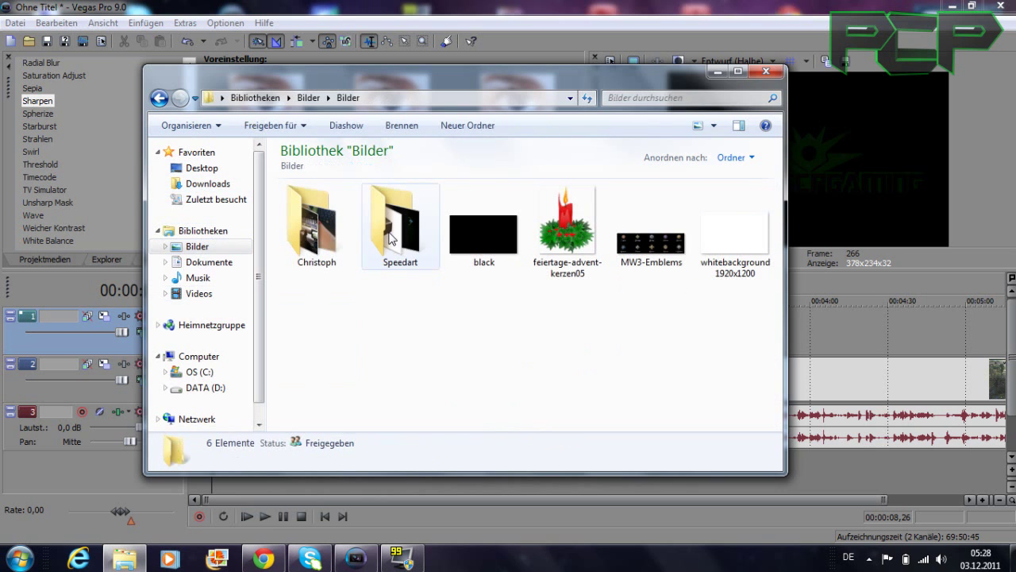
pyautogui.doubleClick(328, 234)
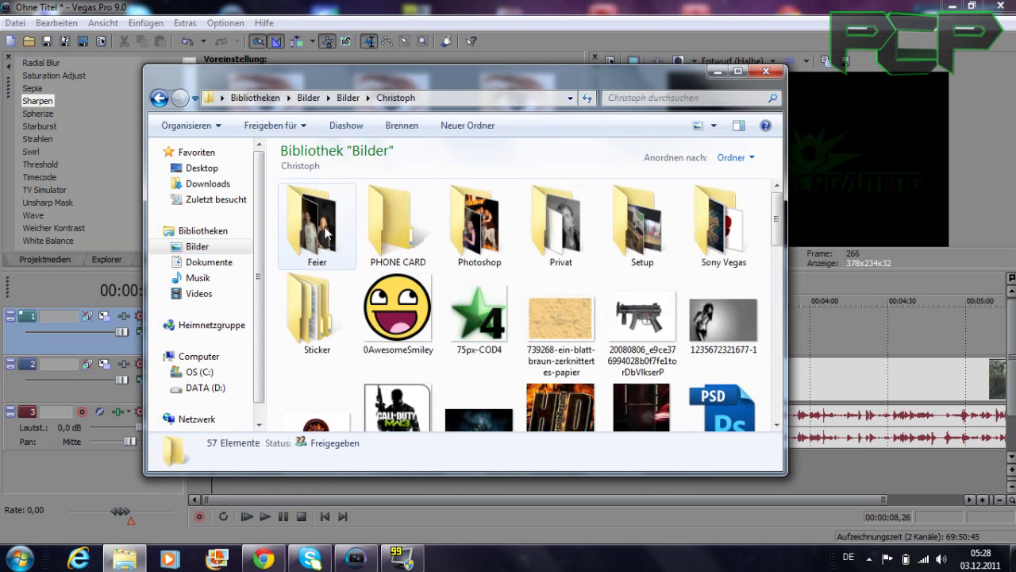
pyautogui.doubleClick(712, 235)
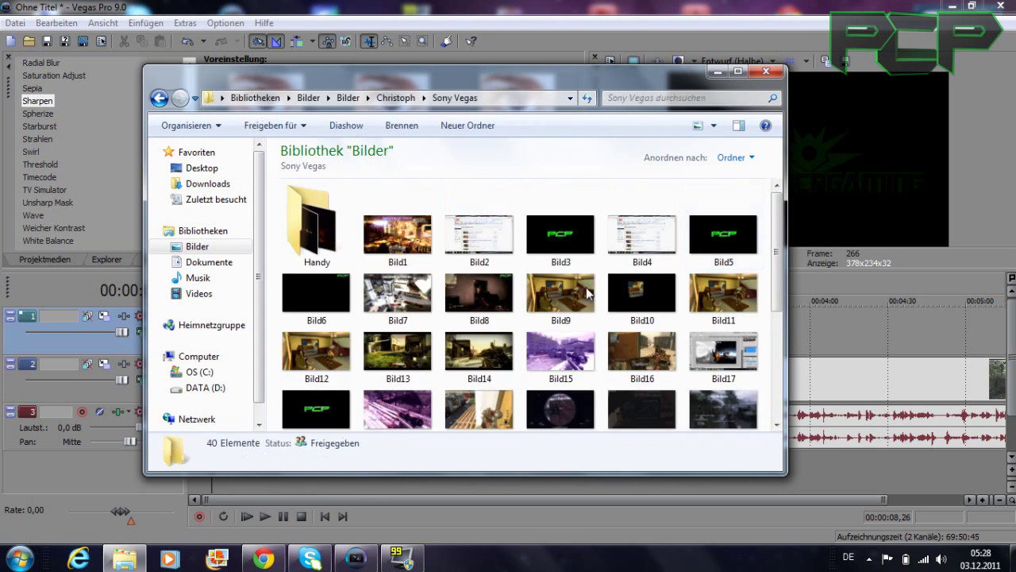
pyautogui.scroll(-5, 635, 274)
pyautogui.click(341, 417)
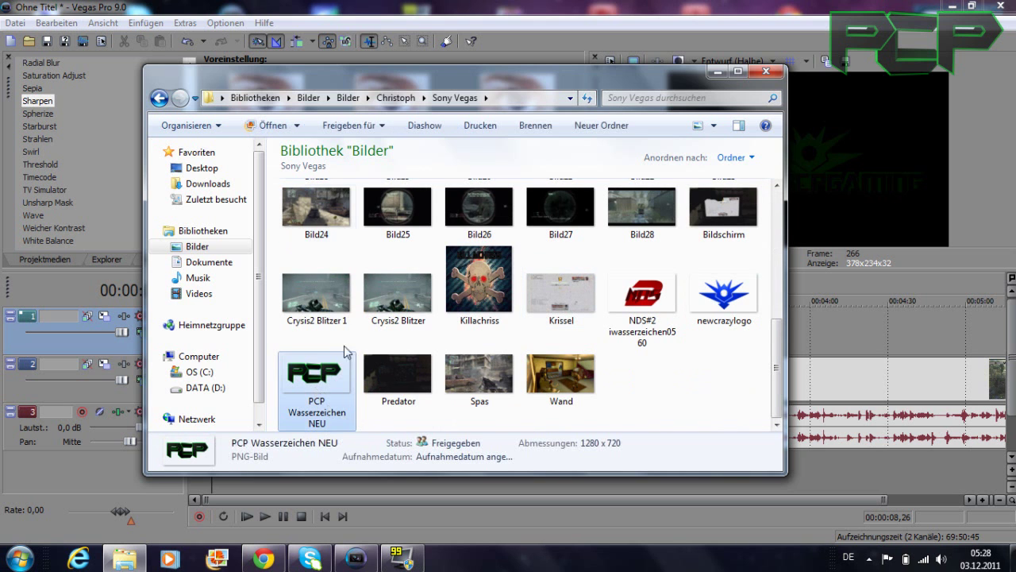
# Place the PCP Wasserzeichen NEU image on the new video track in Vegas Pro at the start of the gameplay clip.
pyautogui.moveTo(357, 74); pyautogui.dragTo(626, 76)
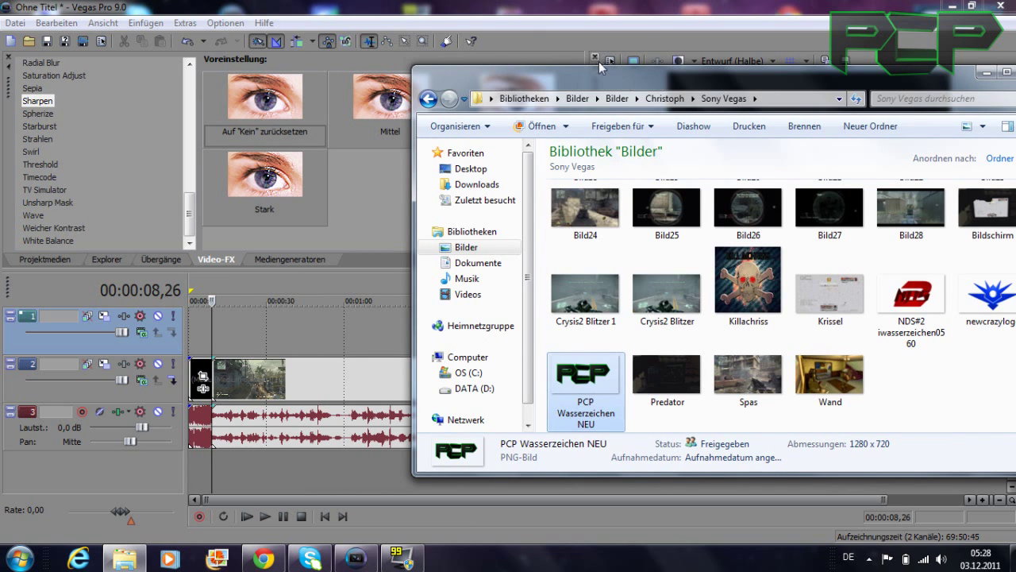
pyautogui.moveTo(571, 395); pyautogui.dragTo(218, 331)
pyautogui.moveTo(817, 79); pyautogui.dragTo(584, 103)
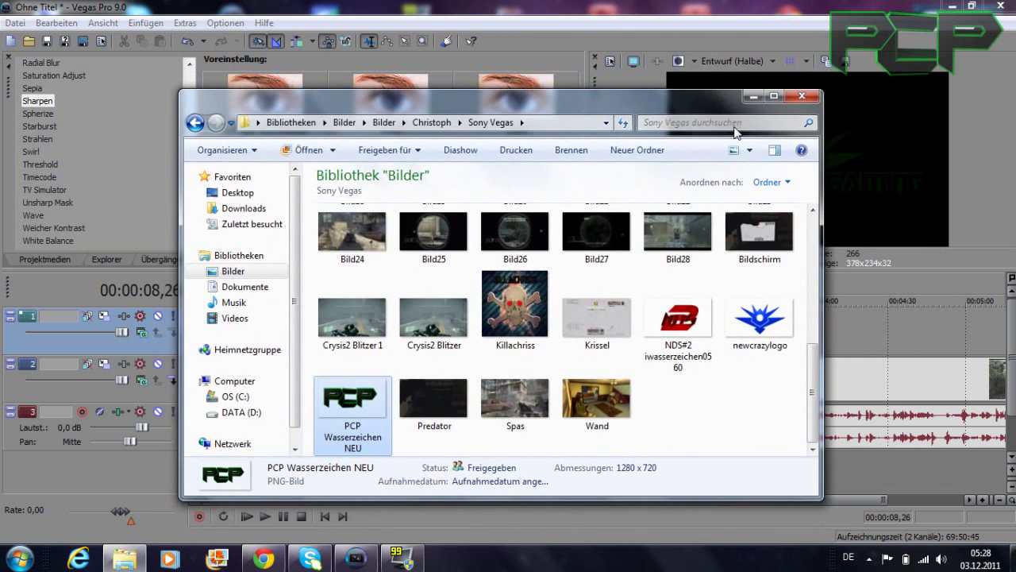
pyautogui.click(752, 98)
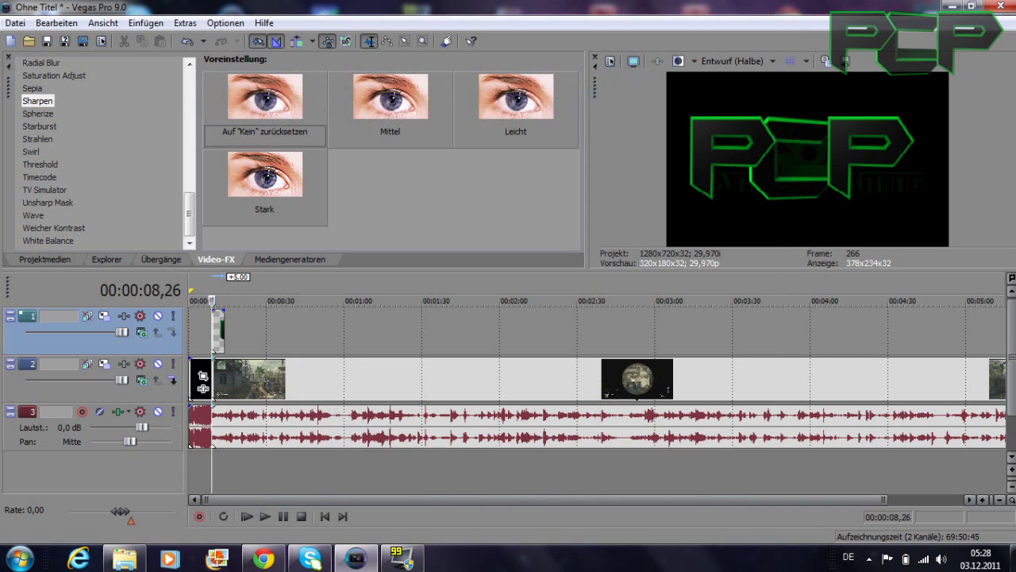
pyautogui.moveTo(311, 557)
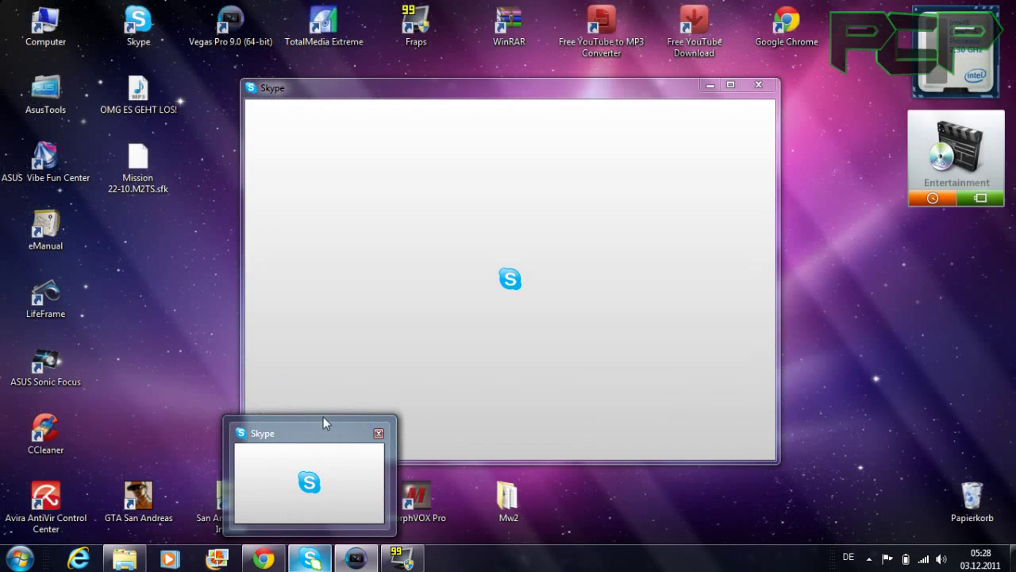
# Extend the PCP watermark event over the whole gameplay clip, up to the end of the crossfade into the outro.
pyautogui.scroll(5, 259, 366)
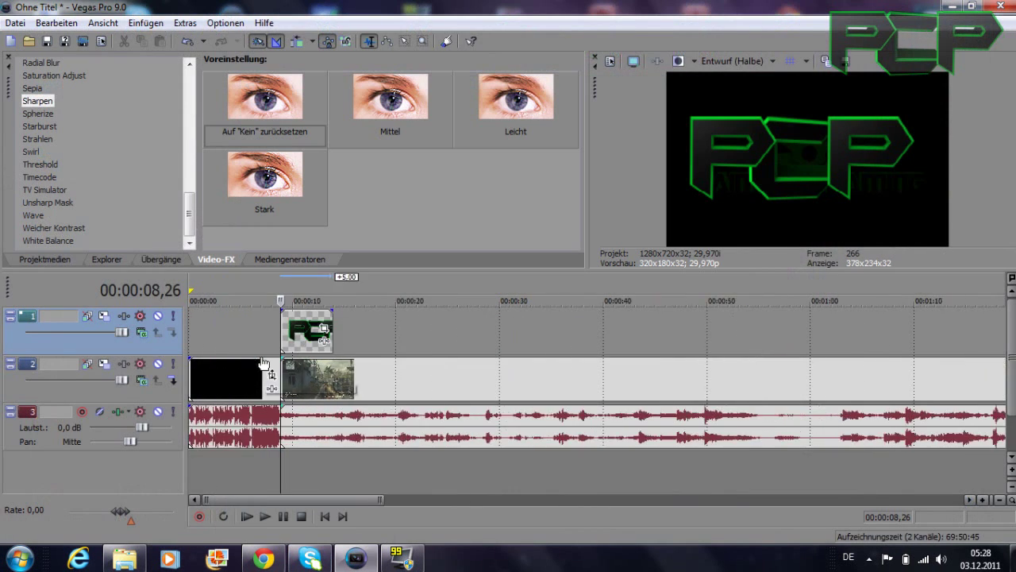
pyautogui.click(312, 333)
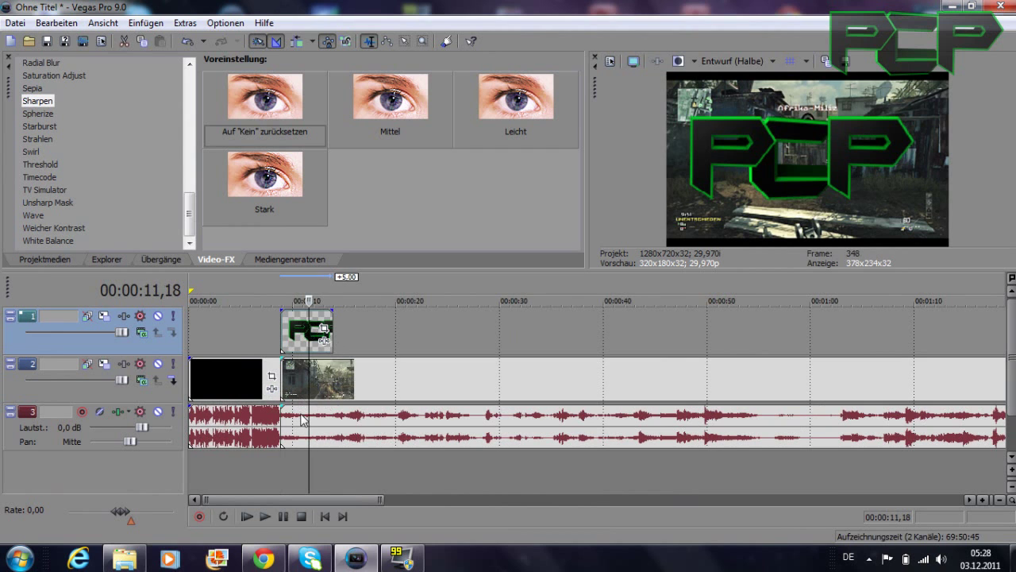
pyautogui.scroll(-8, 314, 365)
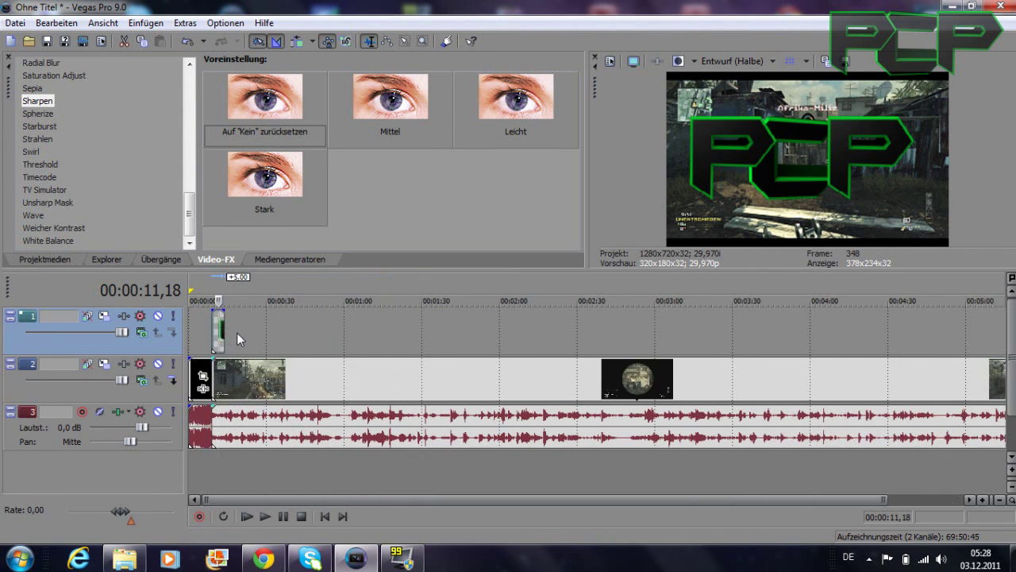
pyautogui.scroll(-1, 230, 333)
pyautogui.moveTo(223, 333); pyautogui.dragTo(972, 342)
pyautogui.click(972, 342)
pyautogui.scroll(5, 940, 375)
pyautogui.moveTo(586, 325); pyautogui.dragTo(532, 342)
pyautogui.click(519, 335)
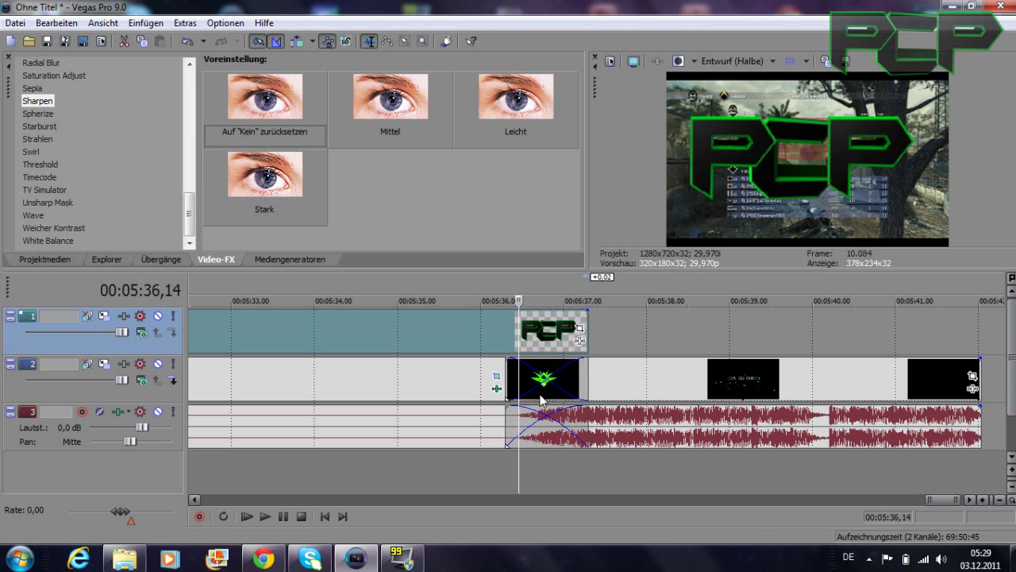
# Add a fade-out to the watermark's end that starts at 00:05:36,09 and matches the crossfade into the outro.
pyautogui.click(506, 371)
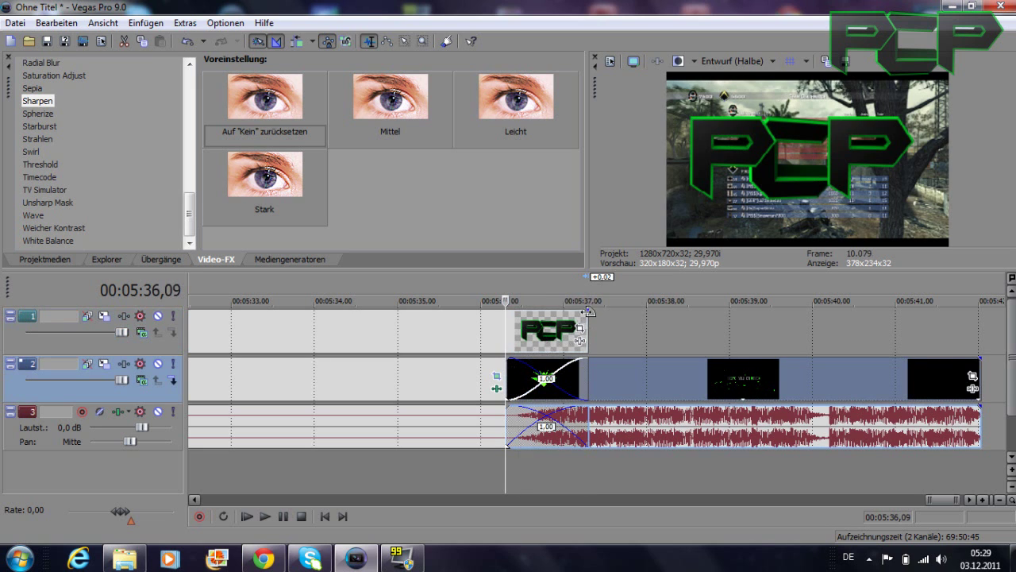
pyautogui.moveTo(591, 308); pyautogui.dragTo(506, 317)
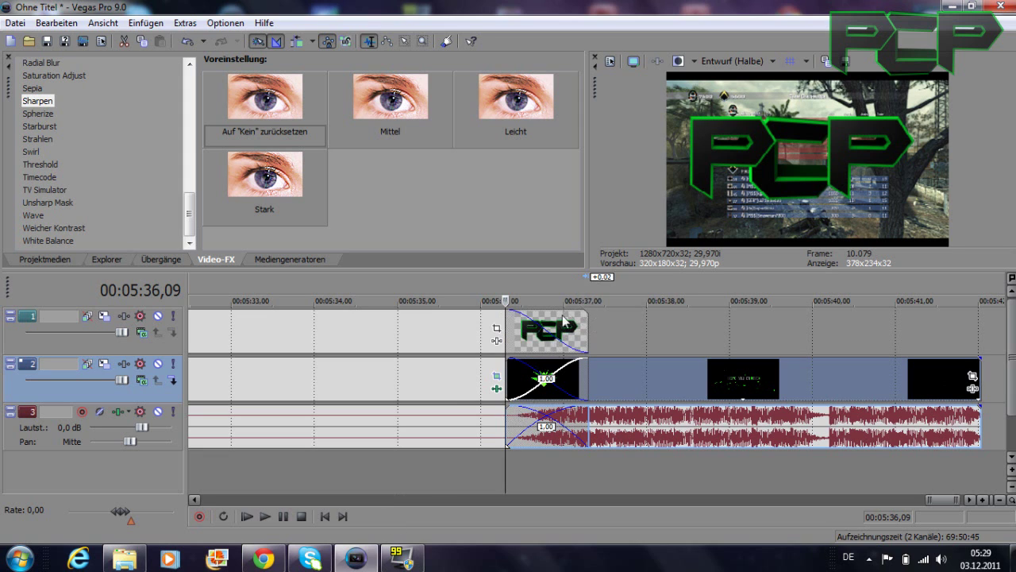
pyautogui.moveTo(508, 310)
pyautogui.mouseDown()
pyautogui.moveTo(592, 316)
pyautogui.moveTo(514, 306)
pyautogui.mouseUp()
pyautogui.click(365, 336)
pyautogui.click(365, 335)
pyautogui.scroll(-3, 430, 459)
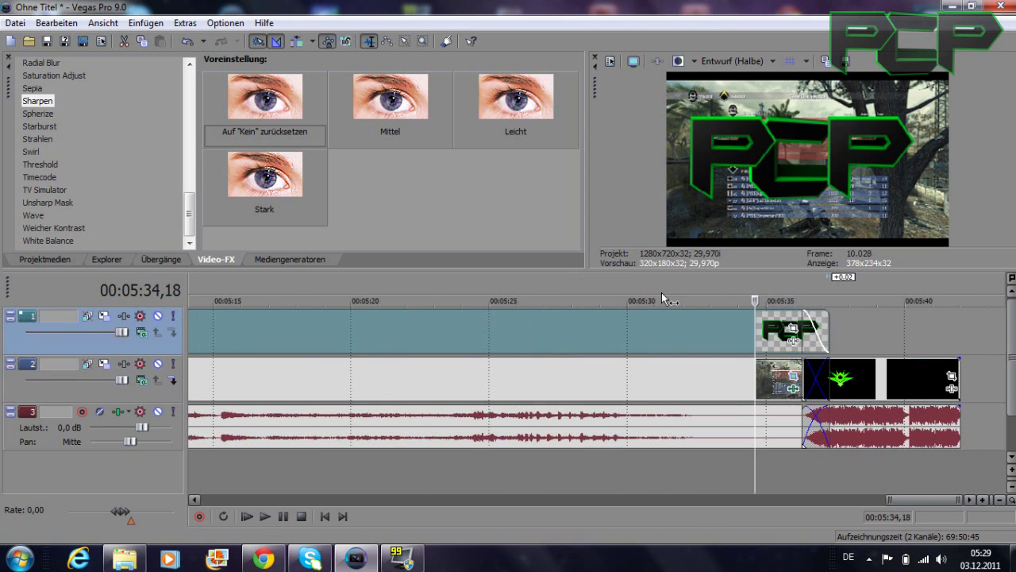
# Enlarge the watermark's cropping frame to about 4.640 x 2.610 and shift it so the logo sits small in the picture's upper-right corner.
pyautogui.click(794, 334)
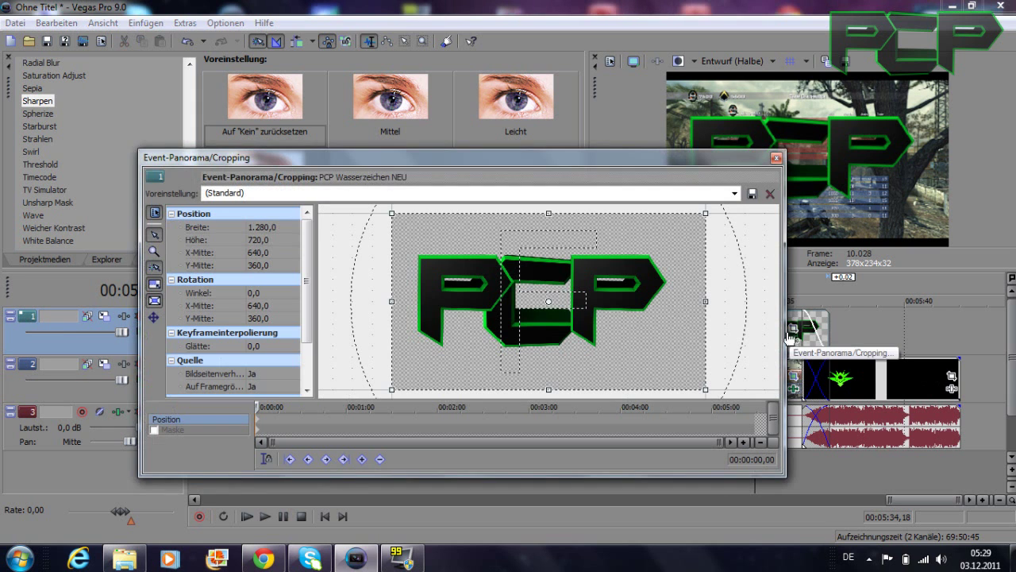
pyautogui.scroll(-4, 672, 278)
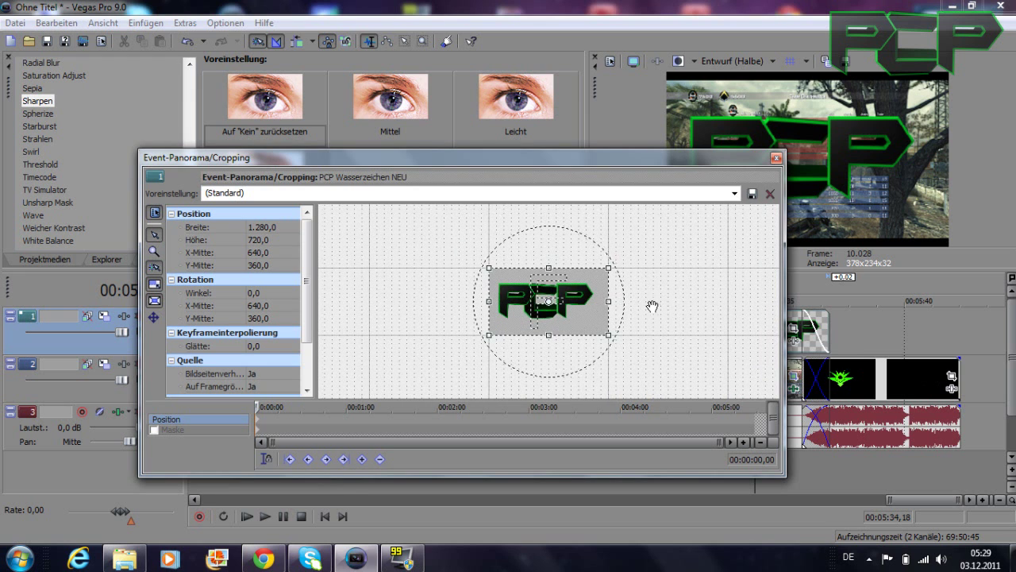
pyautogui.moveTo(609, 270); pyautogui.dragTo(777, 182)
pyautogui.moveTo(548, 302); pyautogui.dragTo(529, 335)
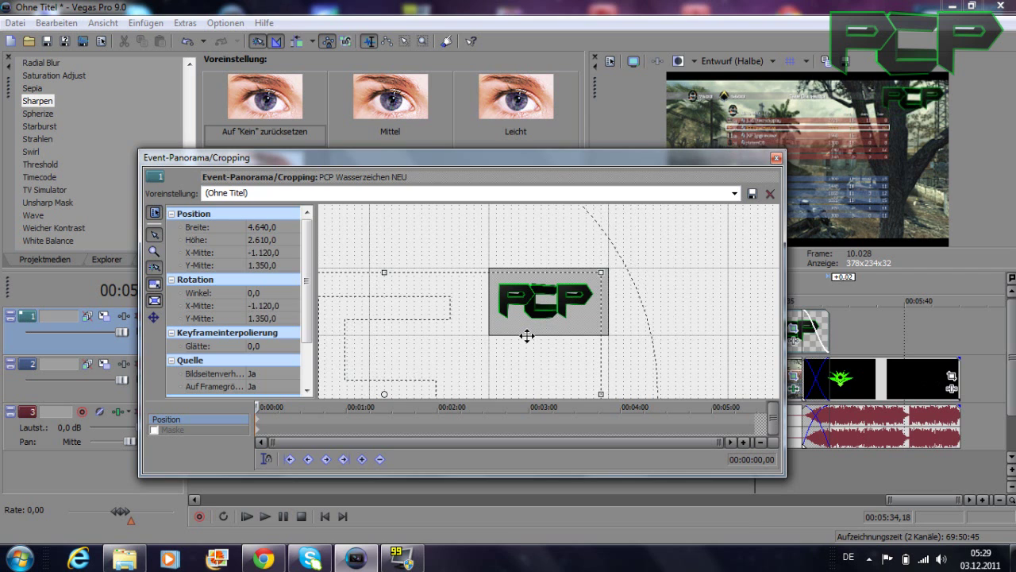
# Apply the Event-Panorama/Cropping preset Wasserzeichen to the PCP watermark and close the cropping settings.
pyautogui.click(735, 193)
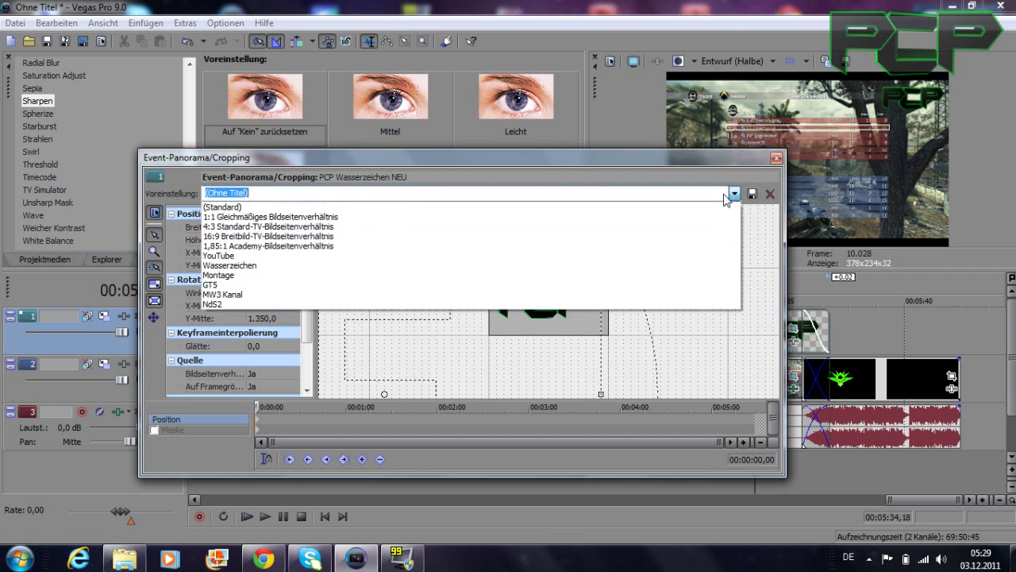
pyautogui.click(386, 266)
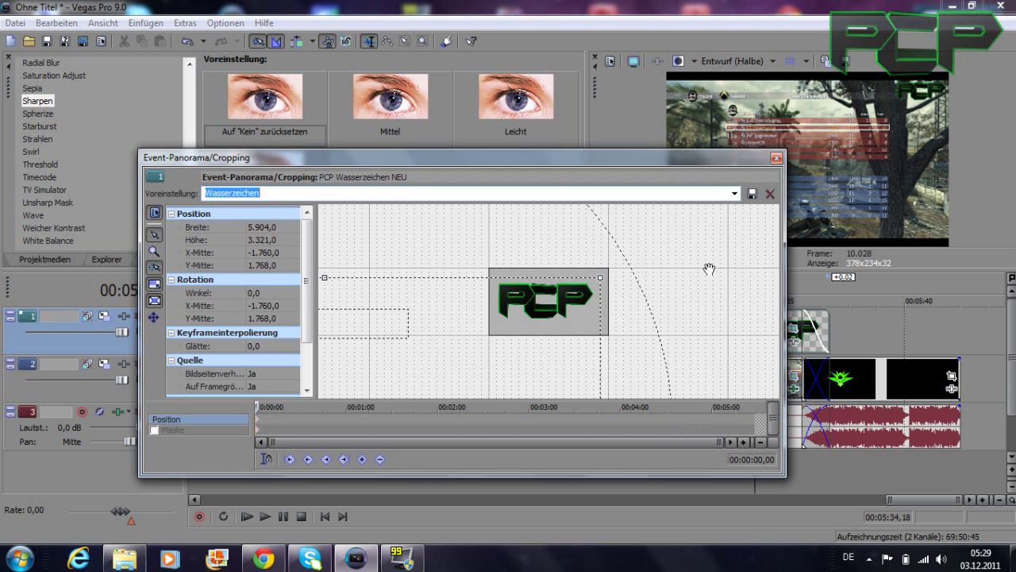
pyautogui.click(777, 158)
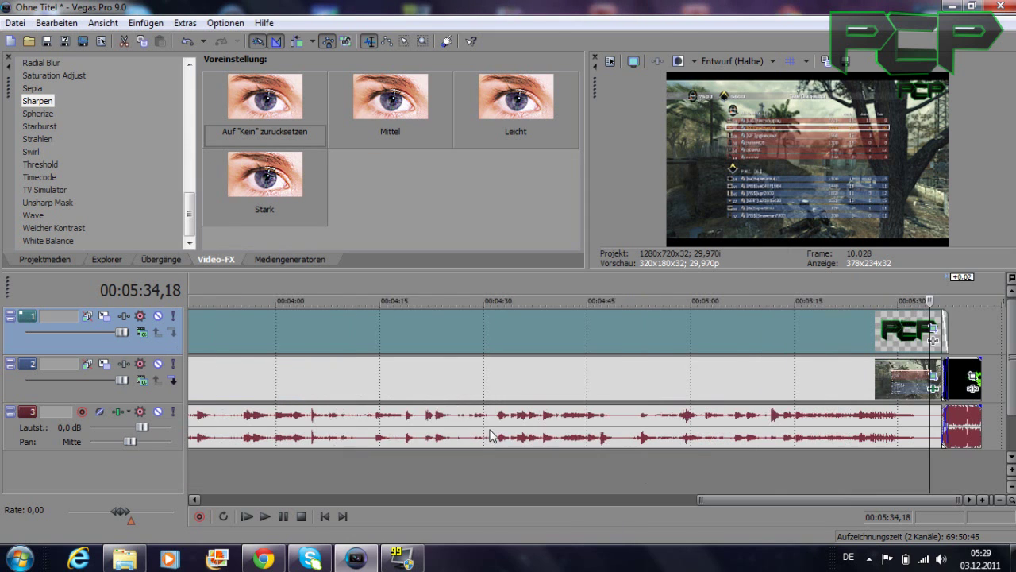
# Lower the watermark track's level to make the logo semi-transparent and return the cursor to the gameplay's start at 00:00:08,26.
pyautogui.click(415, 333)
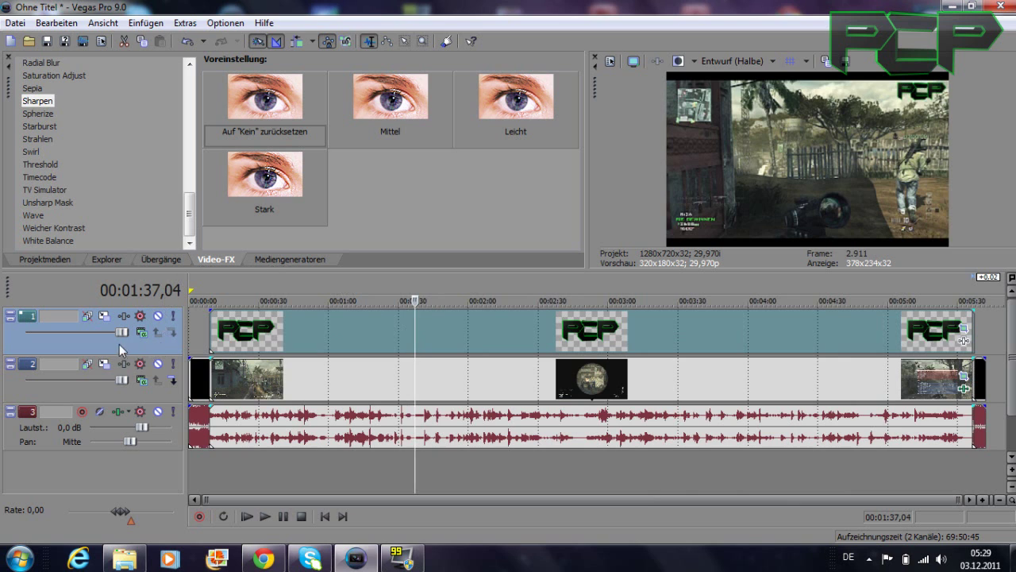
pyautogui.moveTo(119, 334)
pyautogui.moveTo(119, 334); pyautogui.dragTo(94, 343)
pyautogui.click(210, 378)
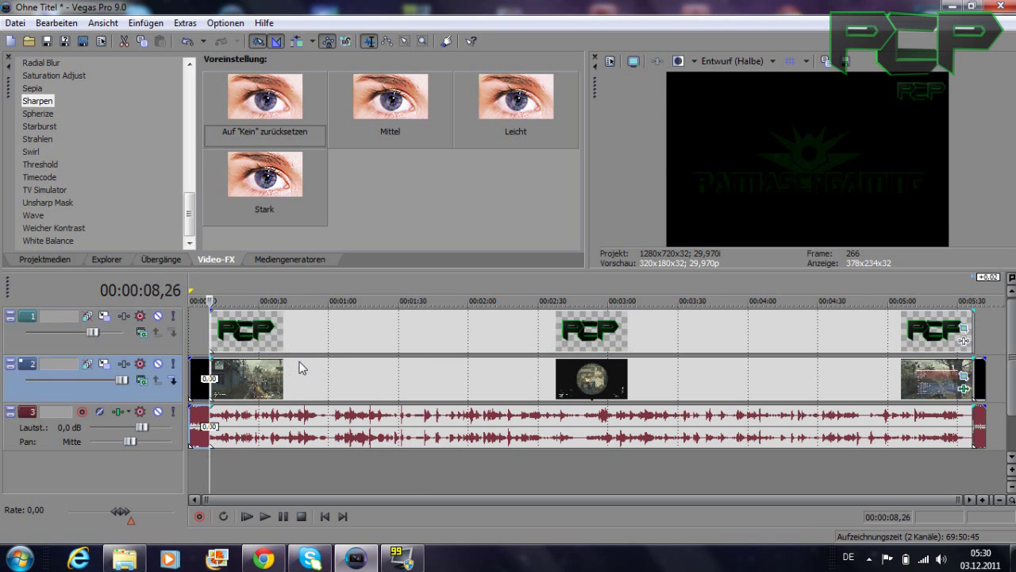
# Add matching fade-ins of about 0,19 to the start of the gameplay clip and of the PCP watermark.
pyautogui.scroll(5, 302, 366)
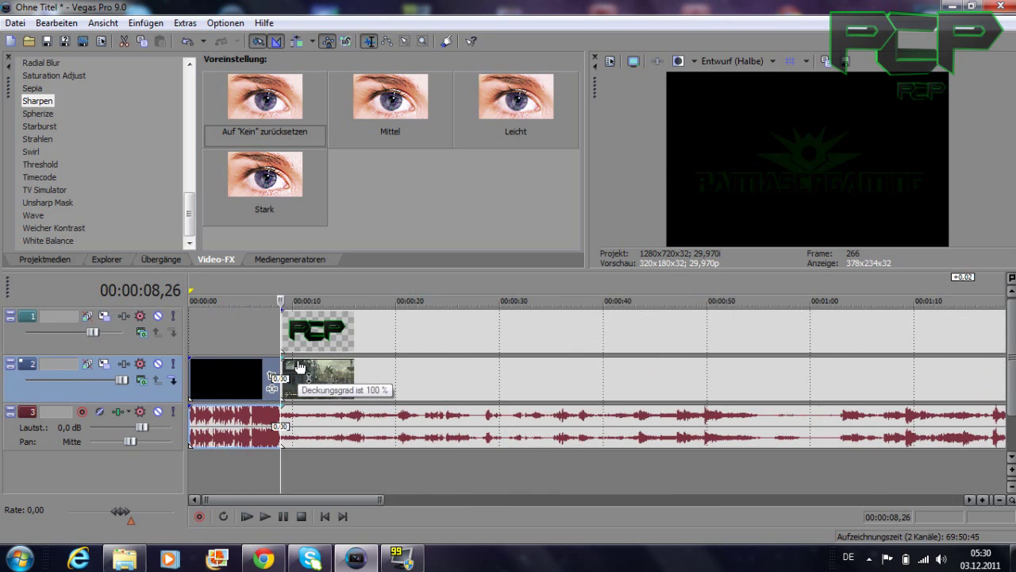
pyautogui.scroll(2, 301, 366)
pyautogui.scroll(-2, 813, 374)
pyautogui.scroll(-1, 443, 325)
pyautogui.scroll(2, 443, 326)
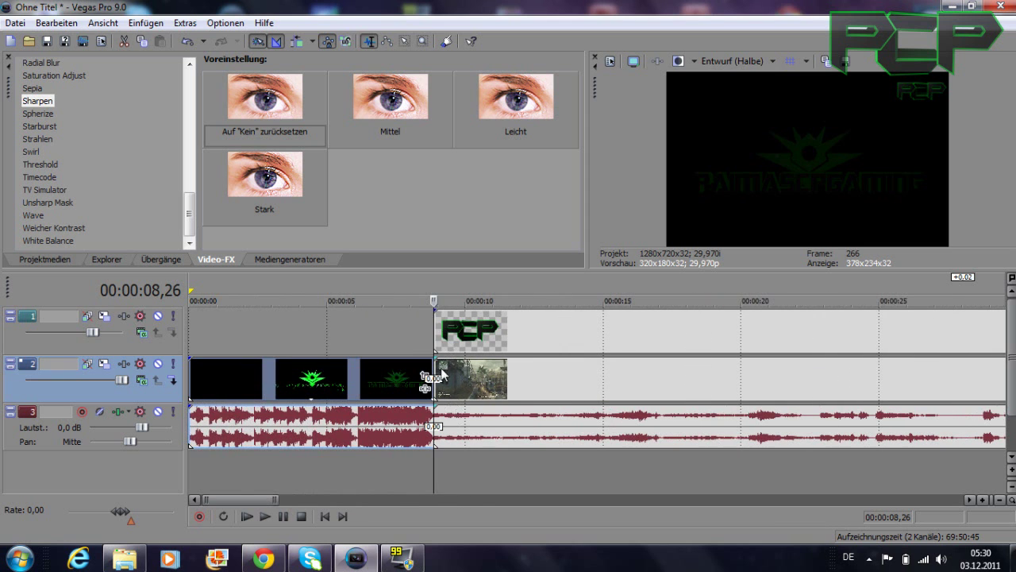
pyautogui.scroll(1, 440, 427)
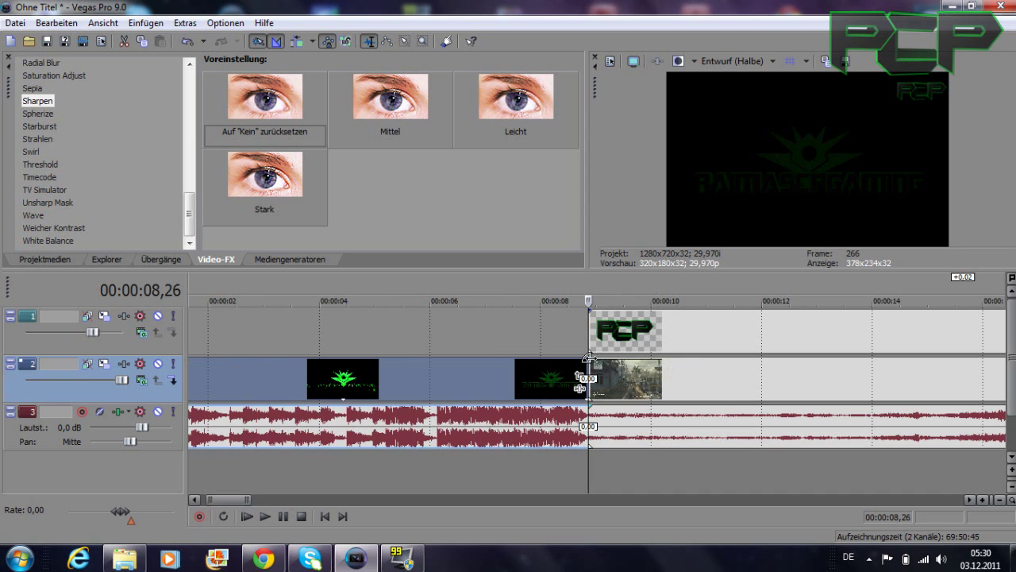
pyautogui.moveTo(589, 357); pyautogui.dragTo(623, 361)
pyautogui.moveTo(590, 310); pyautogui.dragTo(618, 310)
pyautogui.scroll(5, 624, 390)
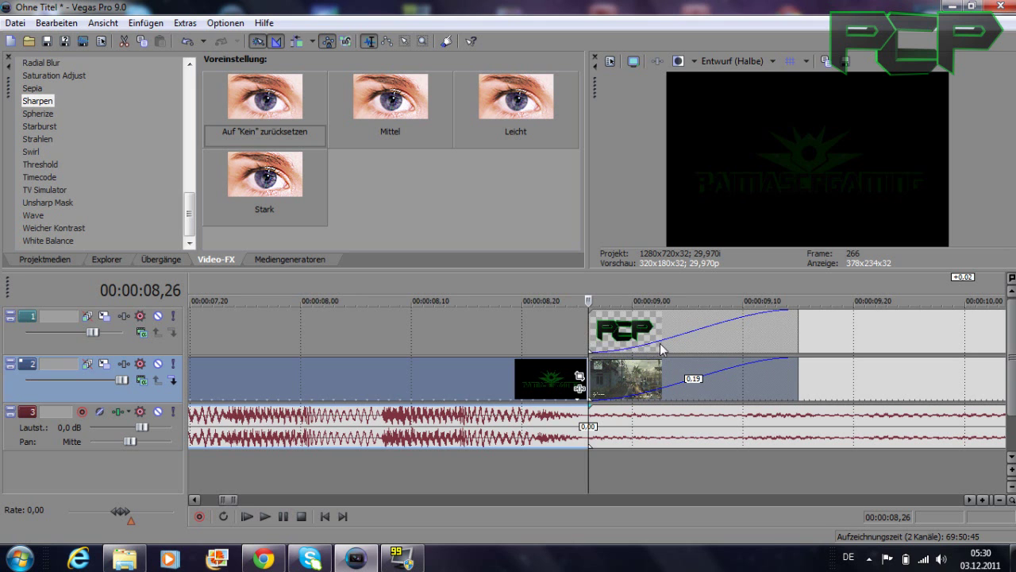
# Play back the transition from the intro into the gameplay, starting from 00:00:07,25, to check both fade-ins.
pyautogui.scroll(-5, 671, 401)
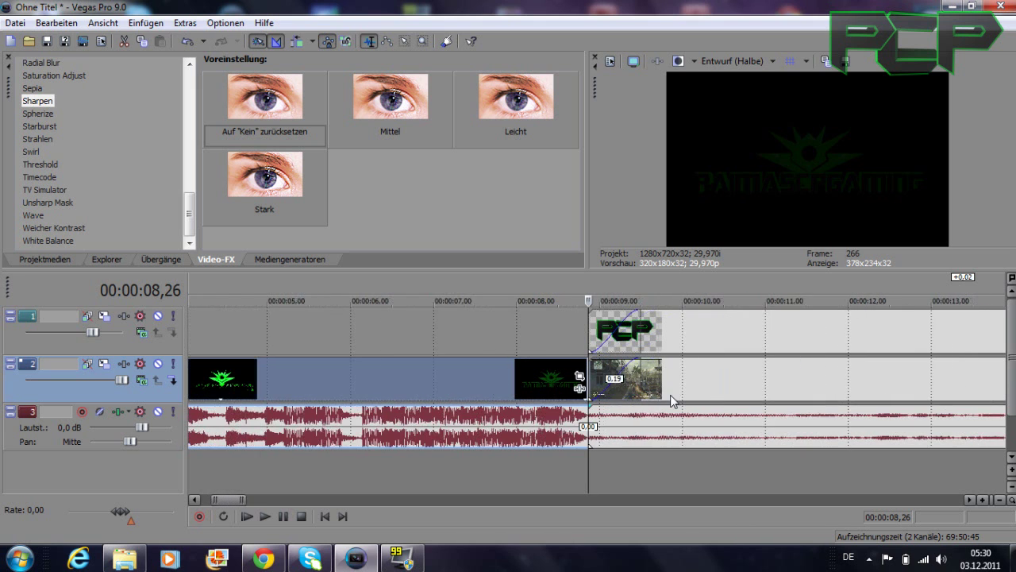
pyautogui.scroll(-6, 671, 401)
pyautogui.press('space')
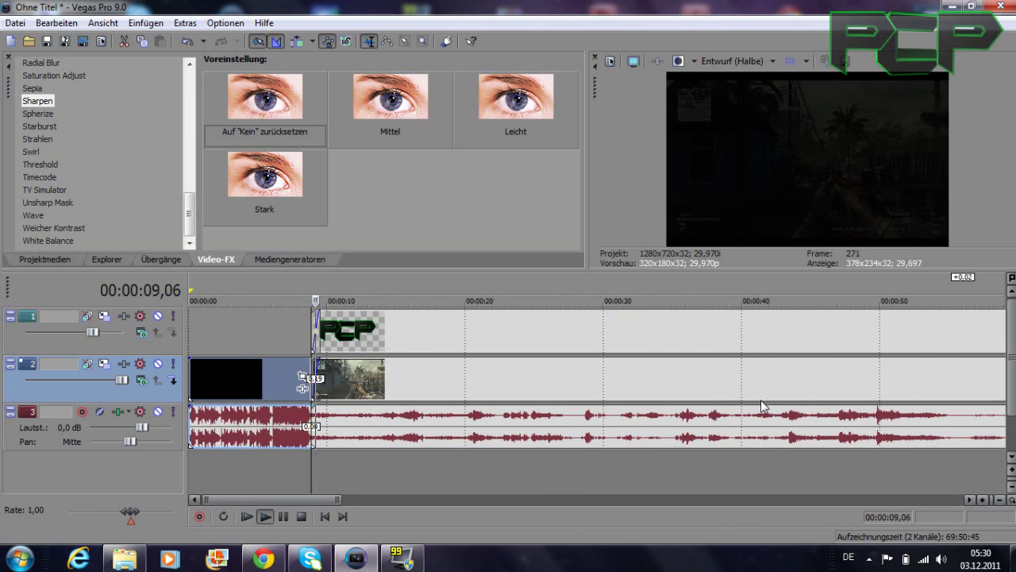
pyautogui.press('space')
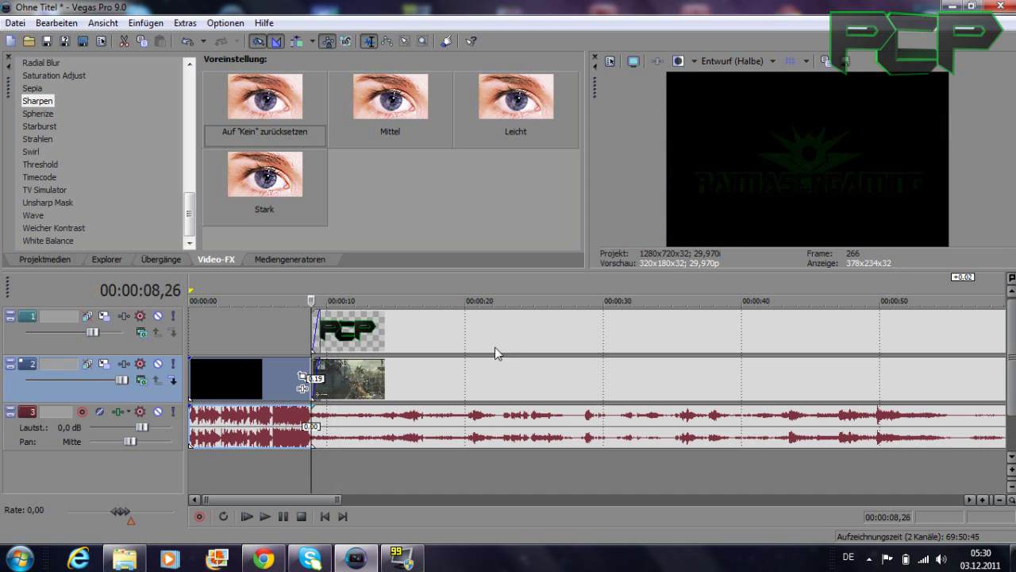
pyautogui.click(297, 336)
pyautogui.press('space')
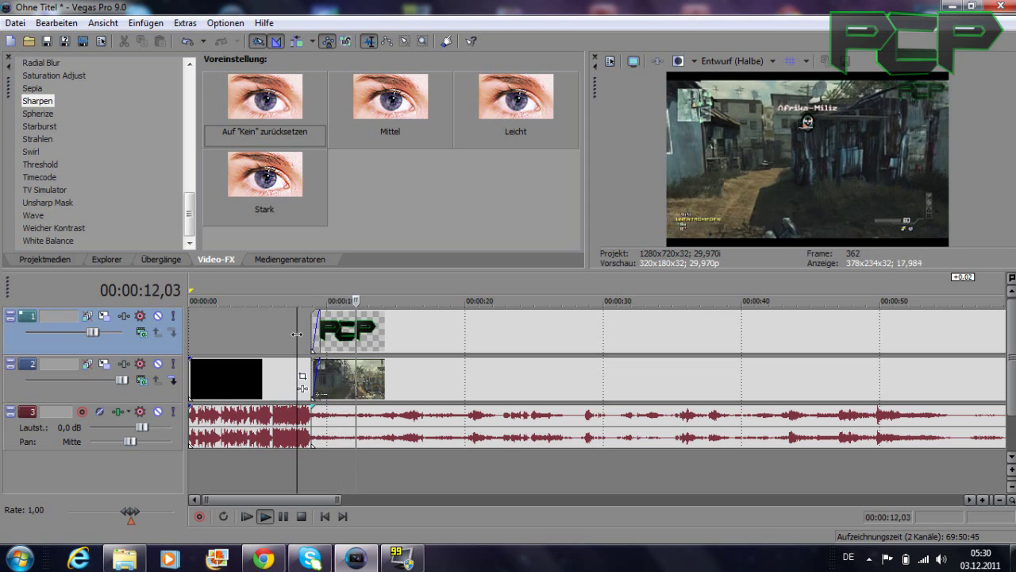
pyautogui.press('space')
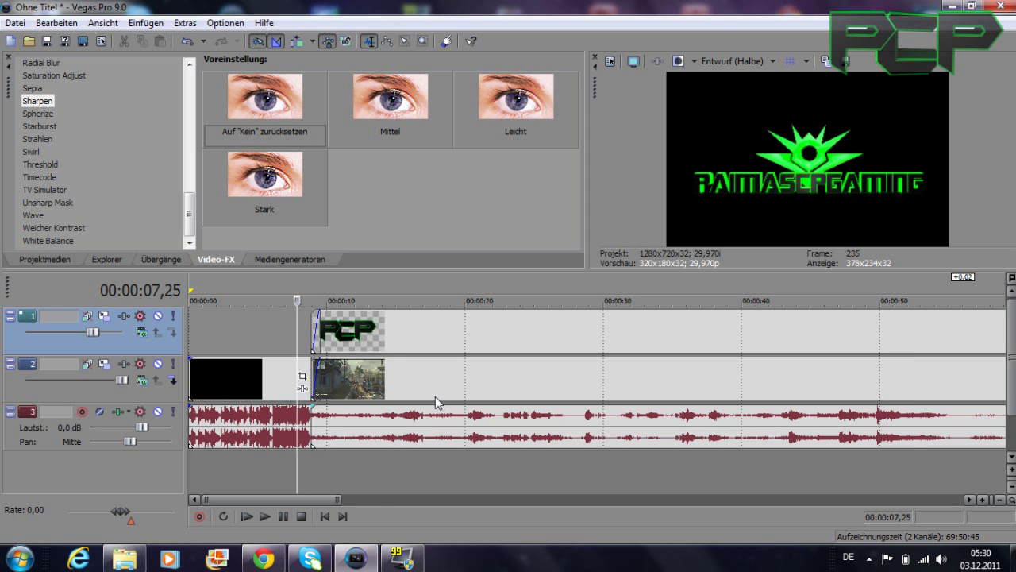
# Lower the gameplay clip's audio volume on the audio track until its waveform is nearly flat.
pyautogui.scroll(-4, 428, 392)
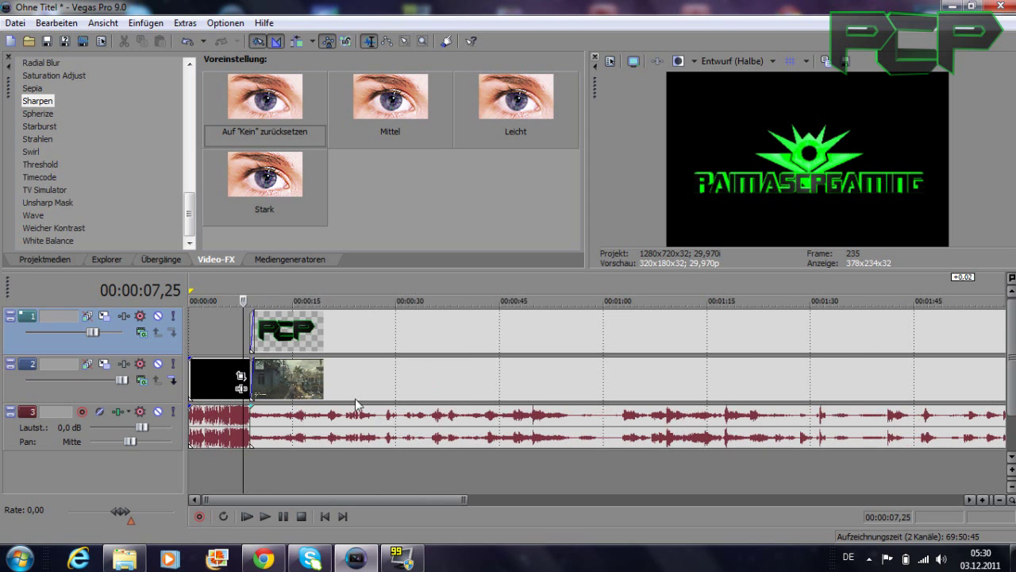
pyautogui.scroll(-4, 355, 398)
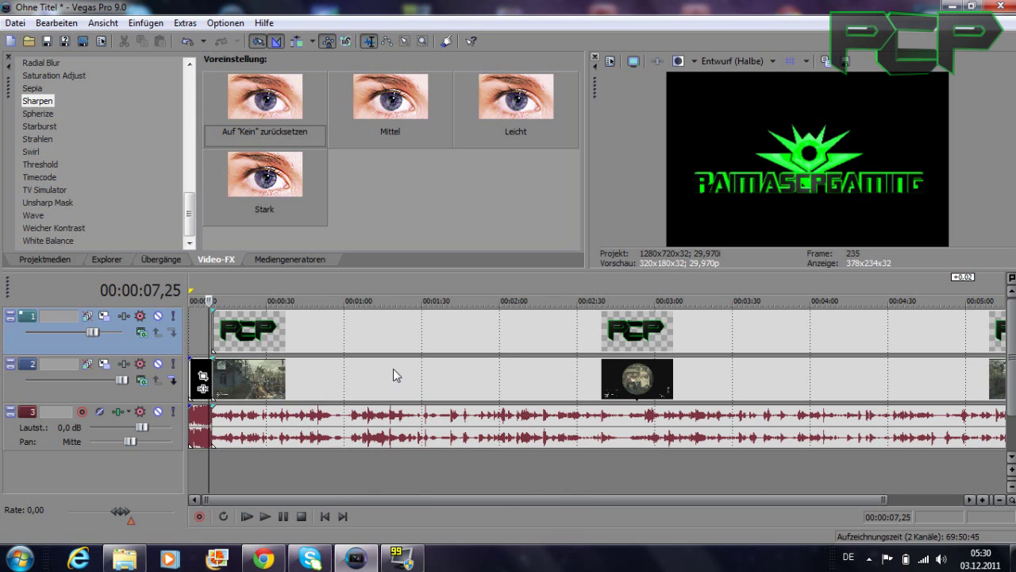
pyautogui.scroll(-1, 392, 403)
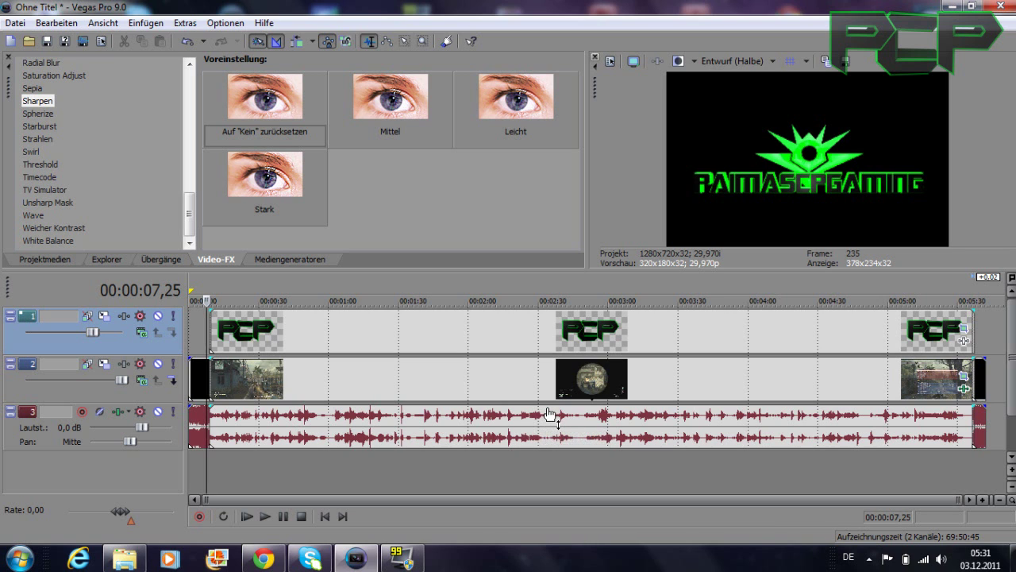
pyautogui.moveTo(549, 414); pyautogui.dragTo(549, 449)
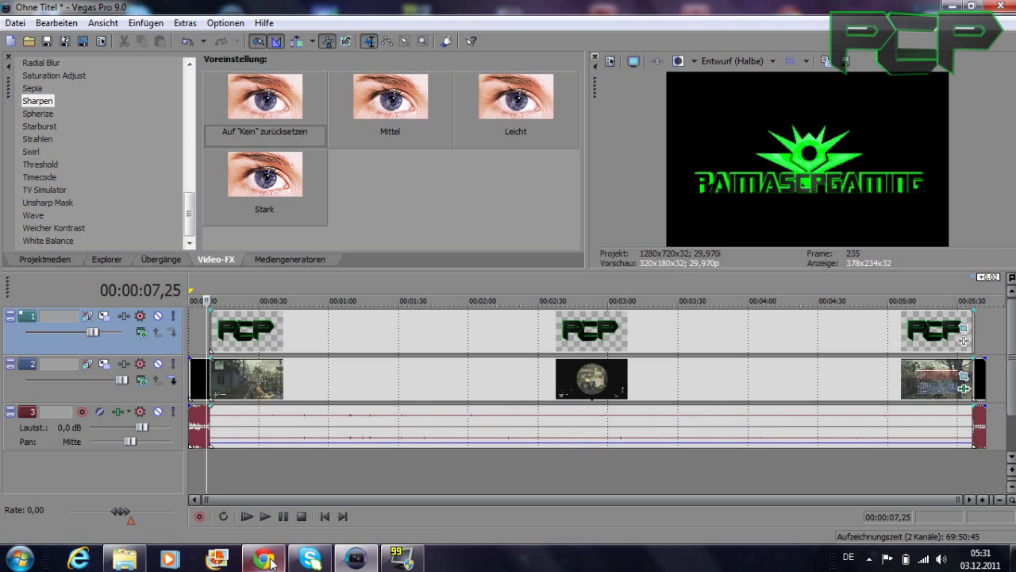
# Select the gameplay clip and place the cursor at 00:00:09,14, near the end of its fade-in.
pyautogui.click(207, 419)
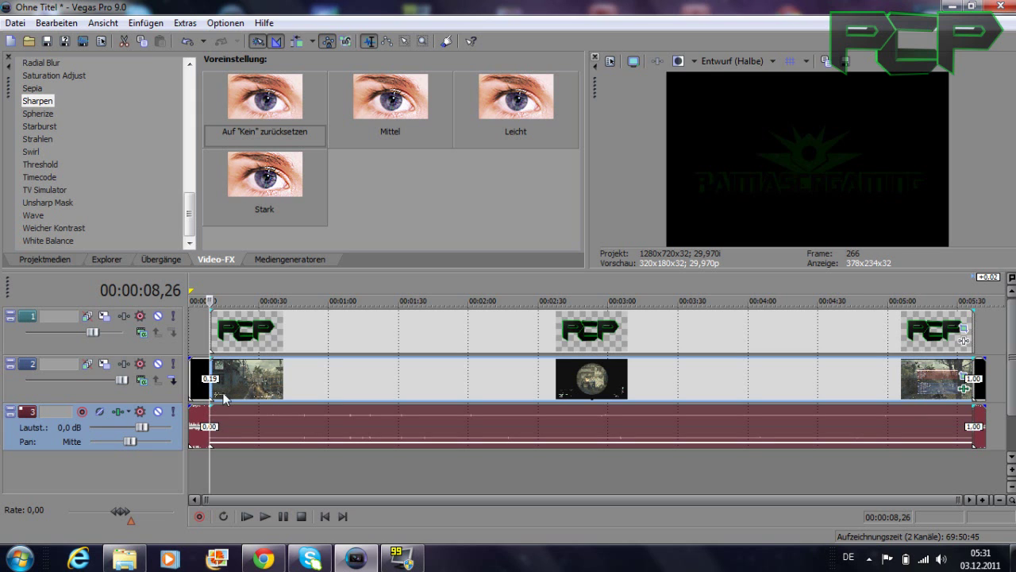
pyautogui.scroll(10, 224, 400)
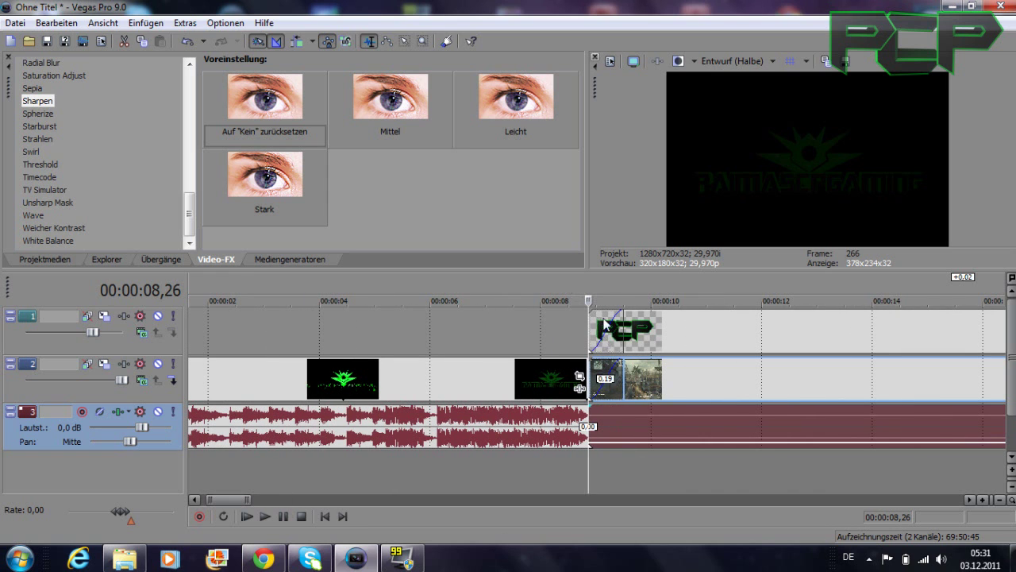
pyautogui.click(621, 423)
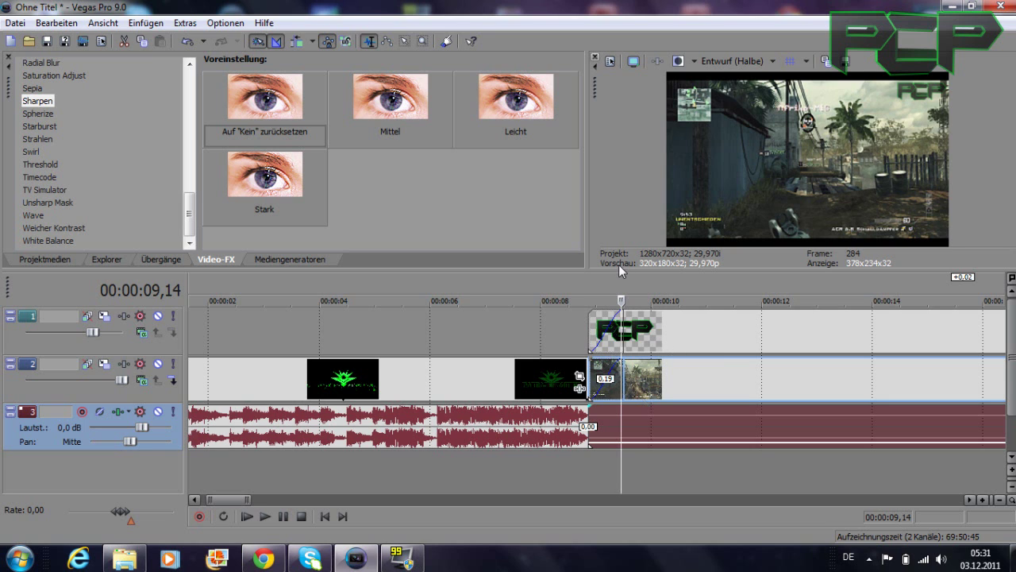
pyautogui.scroll(-10, 601, 333)
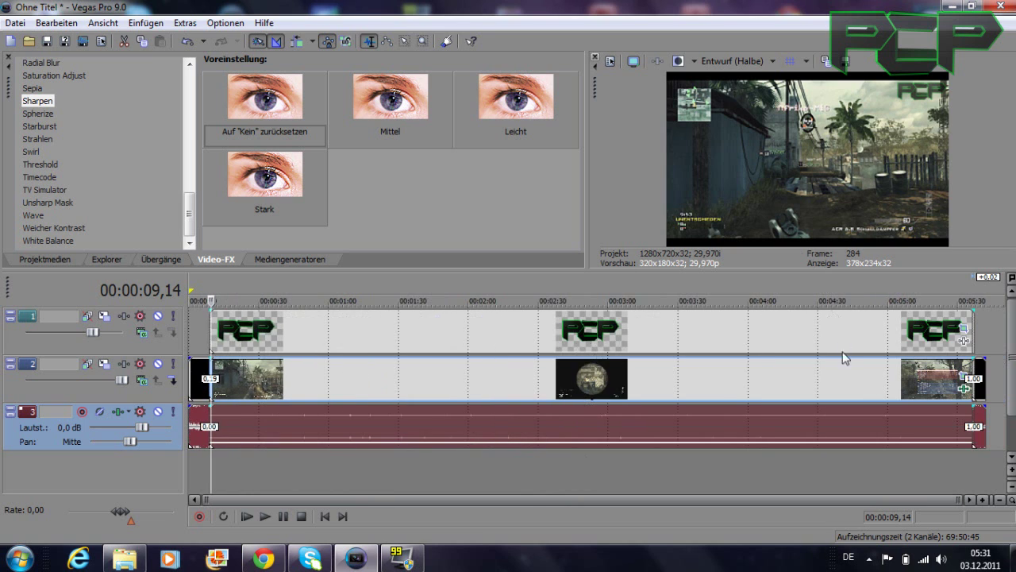
pyautogui.scroll(5, 466, 405)
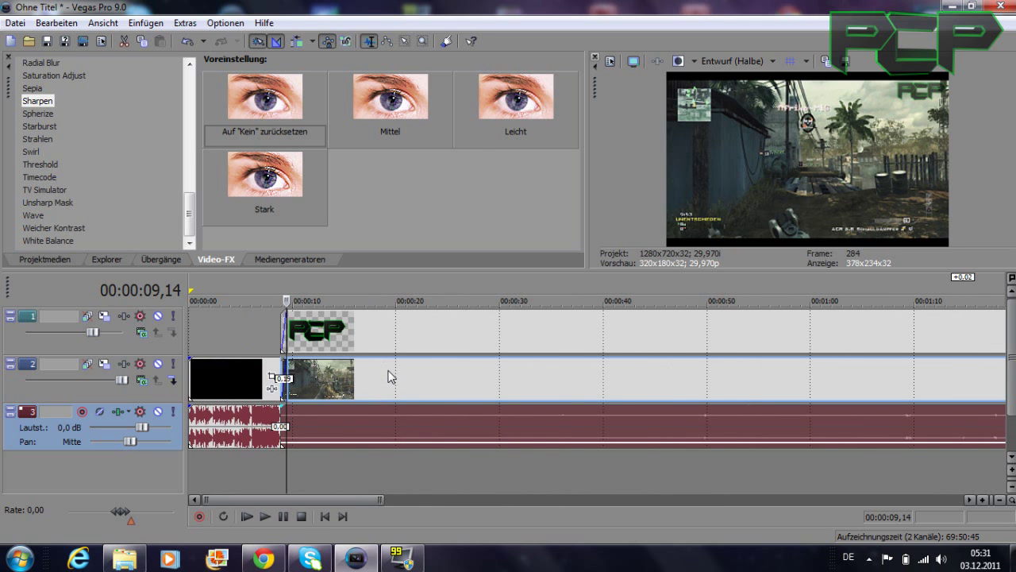
pyautogui.scroll(-4, 388, 377)
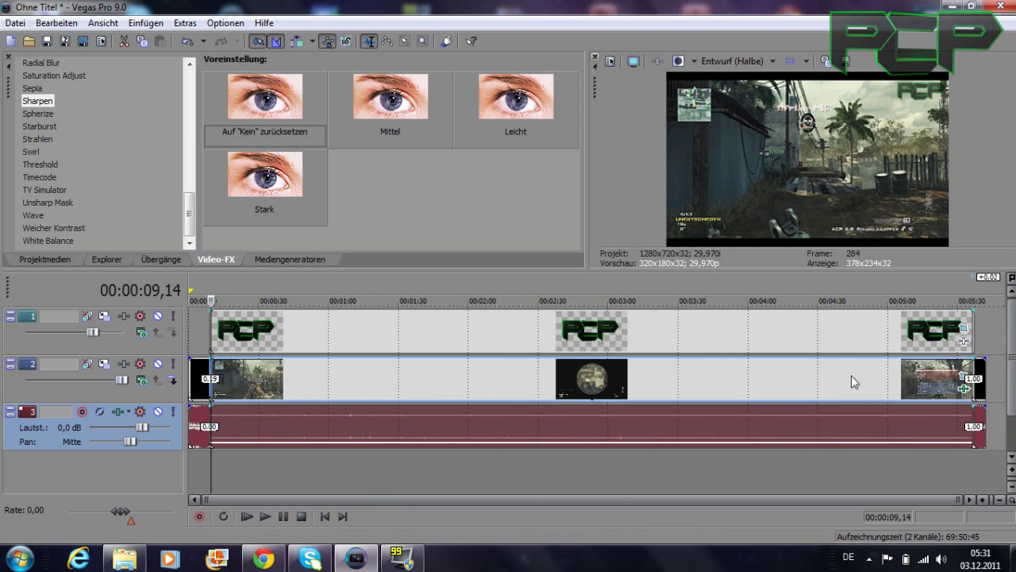